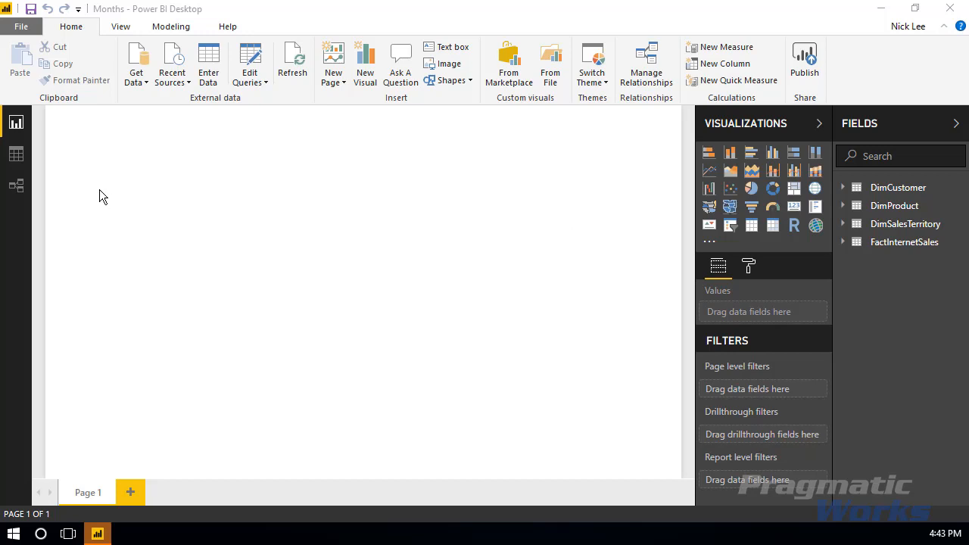
# In the data view, create a calculated table with the formula Date = CALENDAR("1/1/2000", "12/31/2018").
pyautogui.click(16, 156)
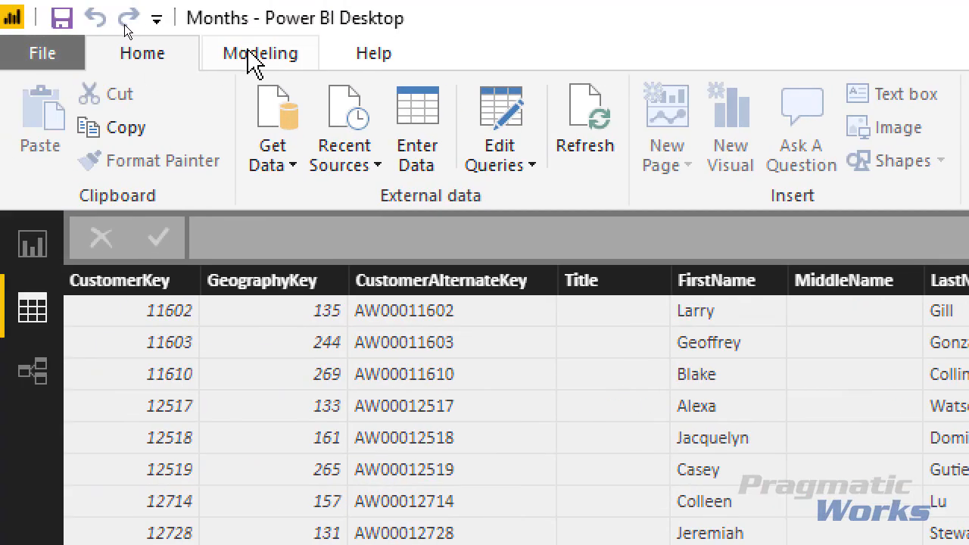
pyautogui.click(255, 61)
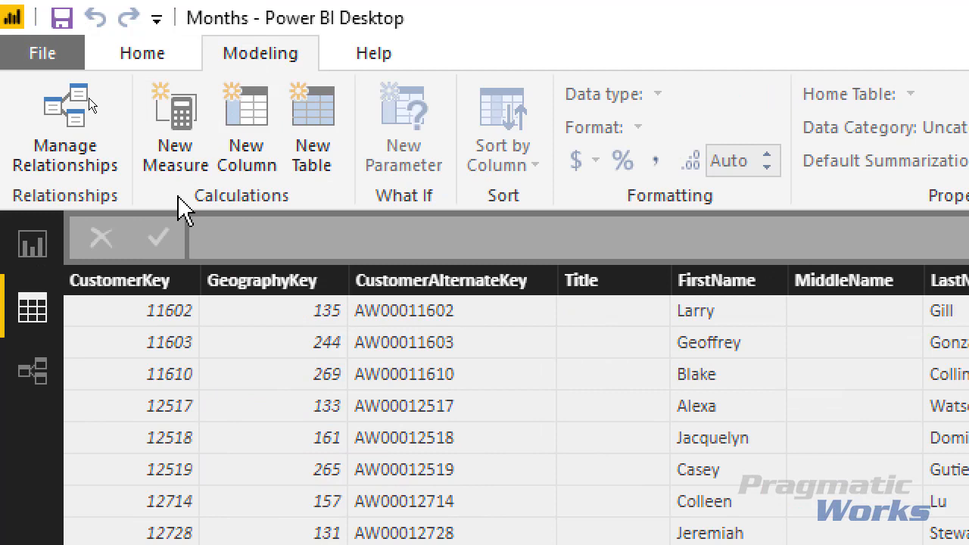
pyautogui.click(327, 176)
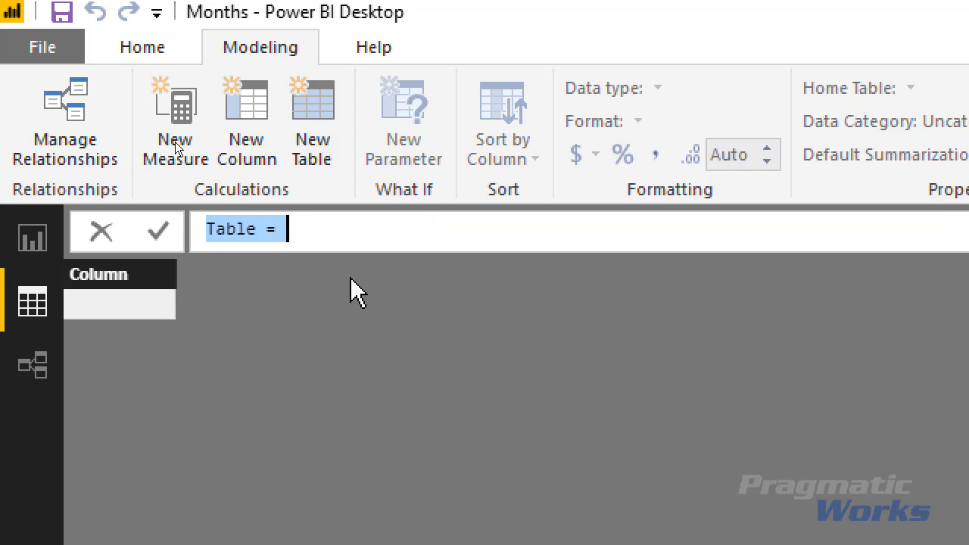
pyautogui.write('Date = ')
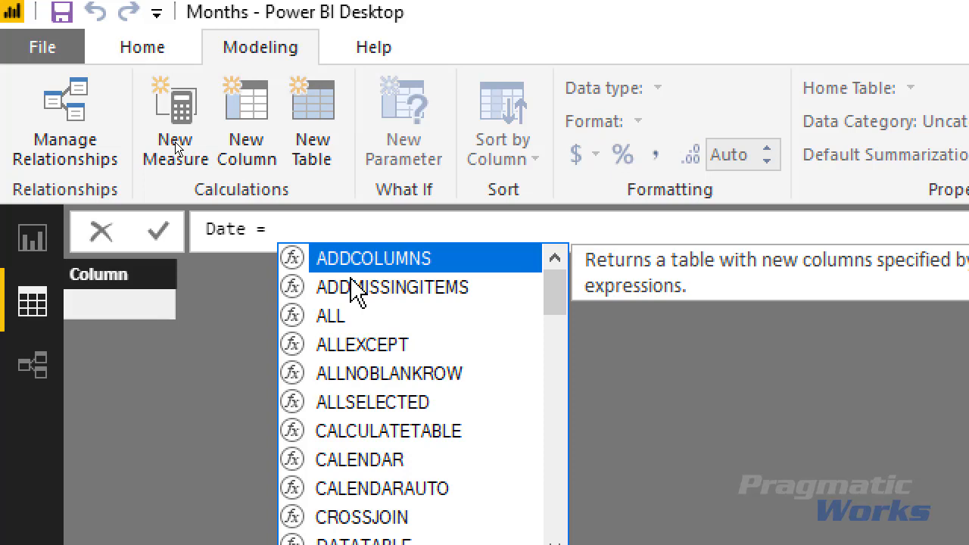
pyautogui.write('calen')
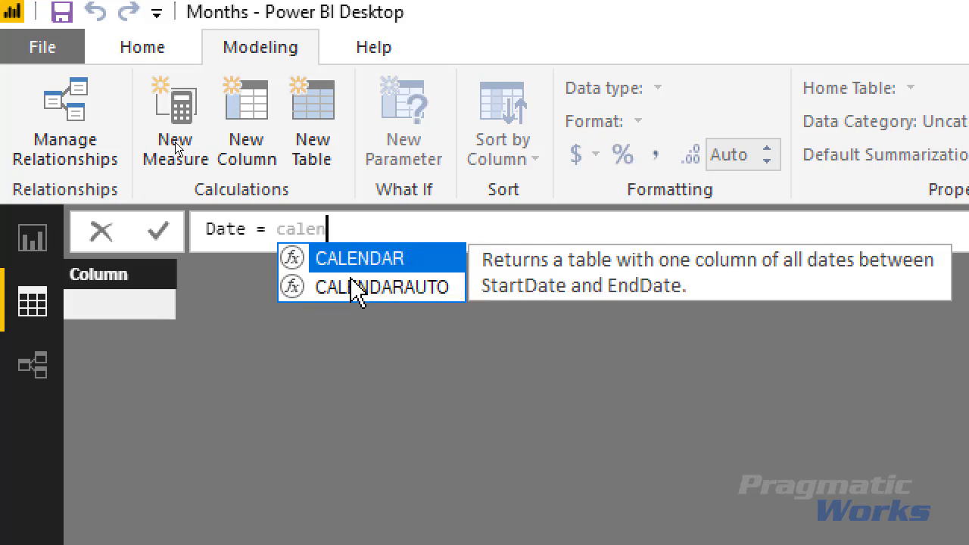
pyautogui.press('Tab')
pyautogui.write('(')
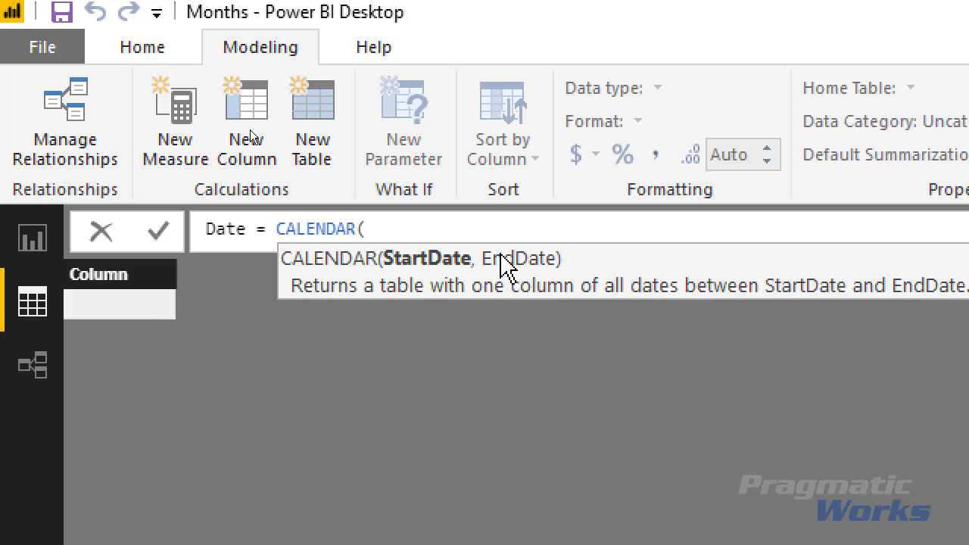
pyautogui.write('"1/1/2000", "12/31/2018')
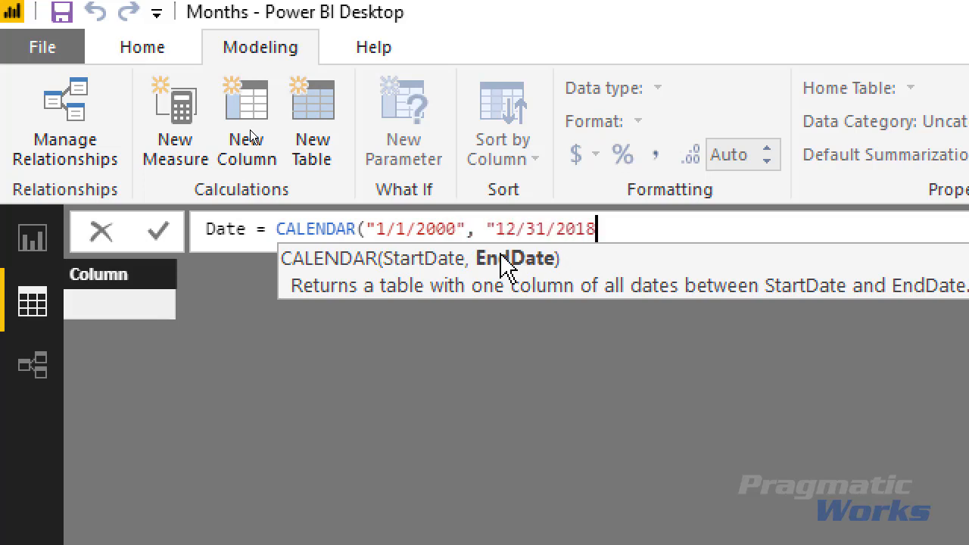
pyautogui.write('")')
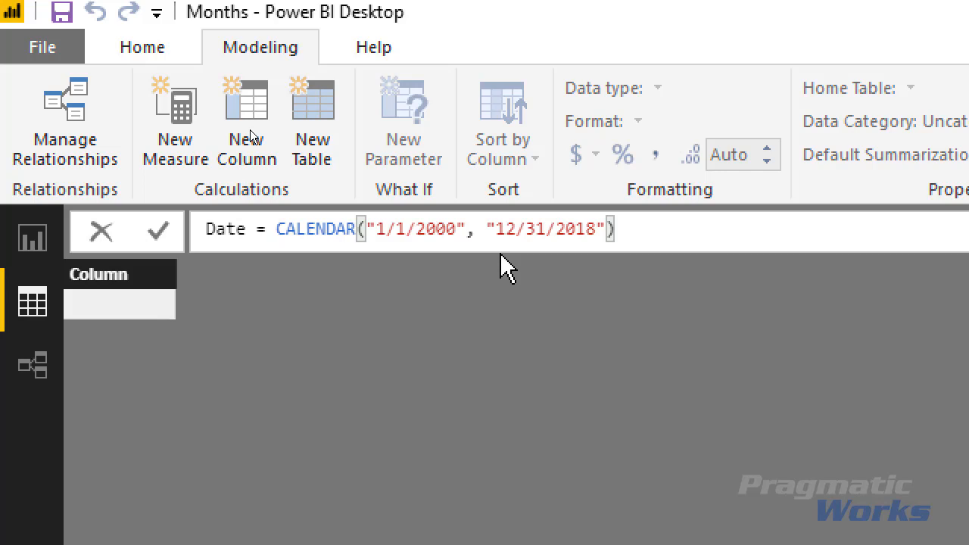
pyautogui.press('Return')
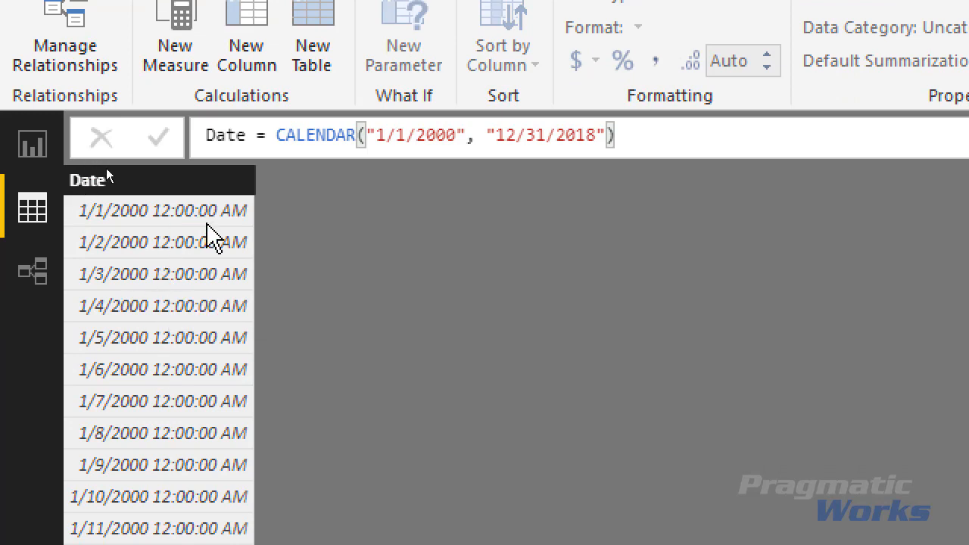
# Add a calculated month-number column to the Date table with the formula Month = MONTH([date]).
pyautogui.scroll(-2, 152, 252)
pyautogui.scroll(-20, 151, 258)
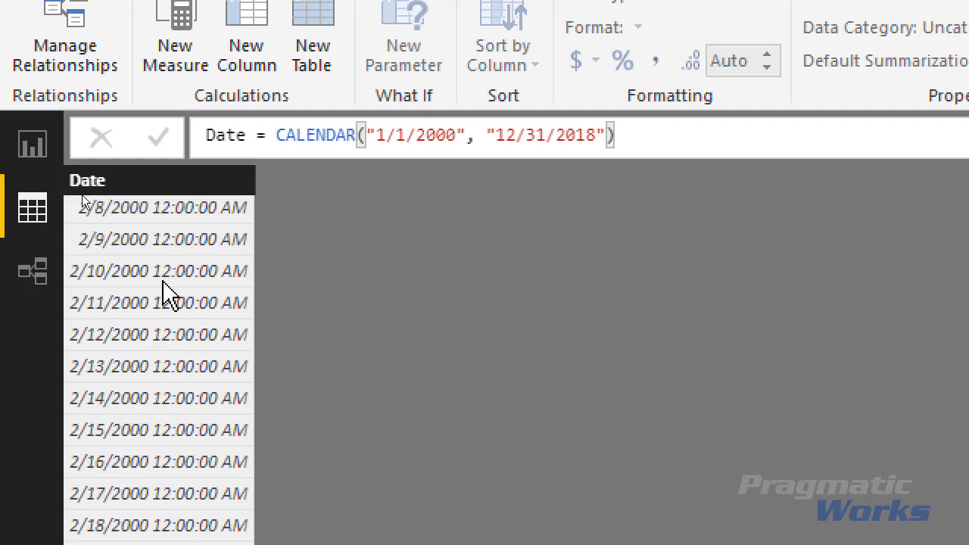
pyautogui.scroll(-10, 180, 333)
pyautogui.scroll(-17, 173, 334)
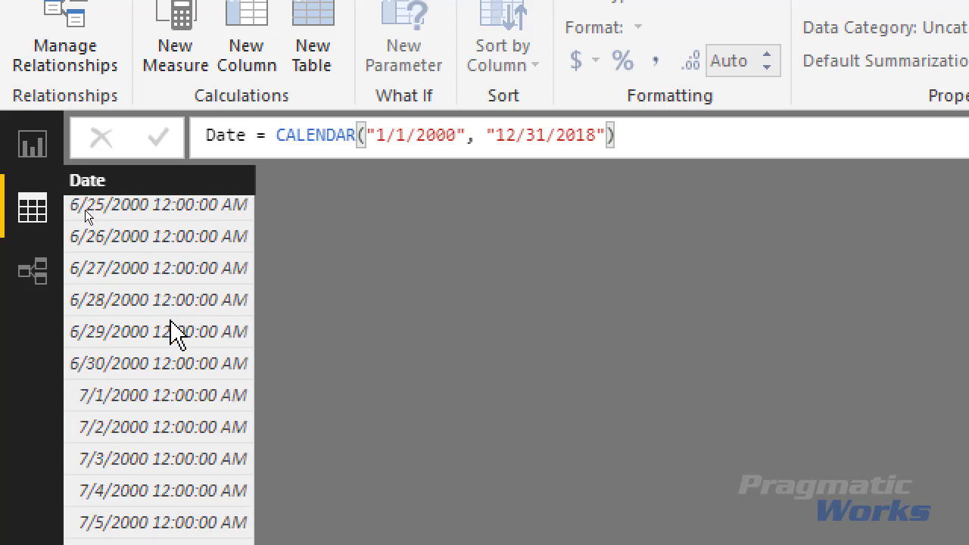
pyautogui.scroll(12, 180, 337)
pyautogui.scroll(20, 181, 341)
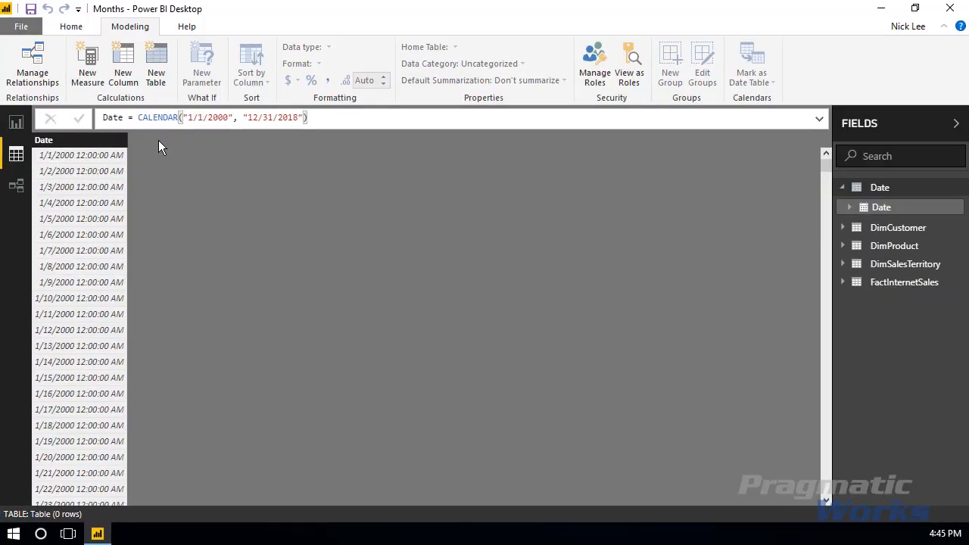
pyautogui.click(129, 78)
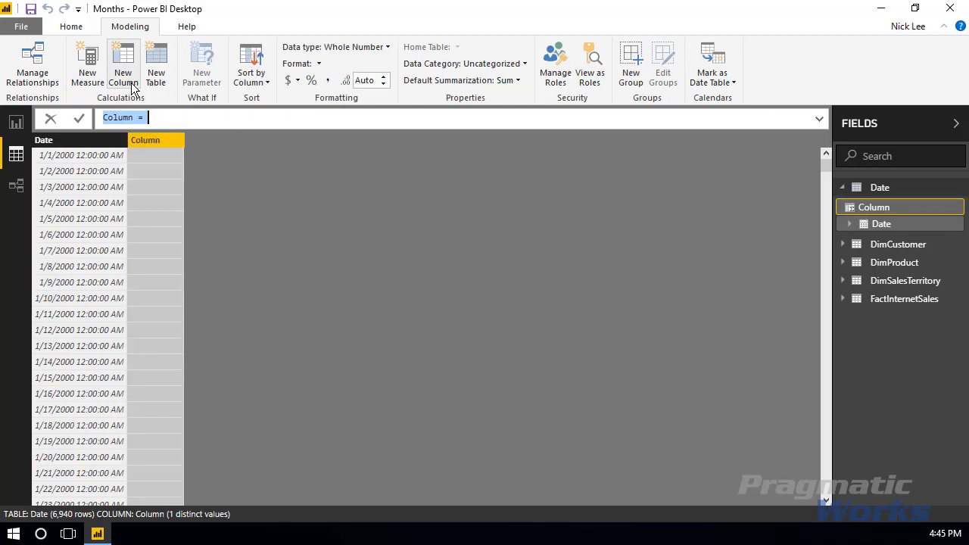
pyautogui.write('Month')
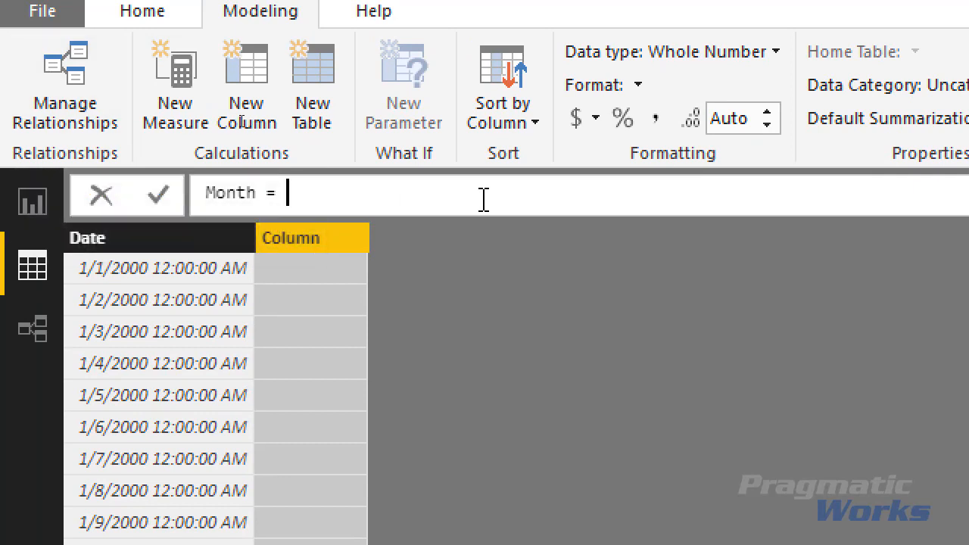
pyautogui.write('month')
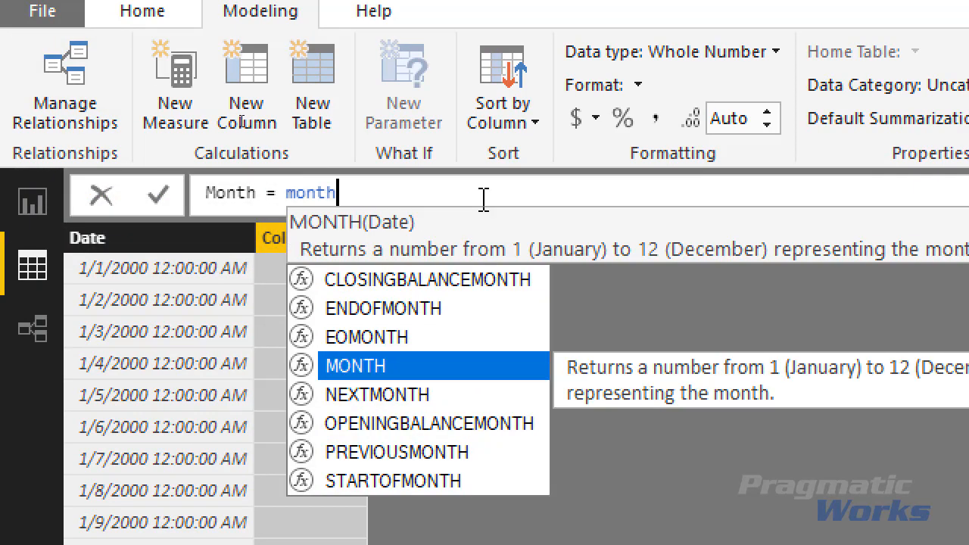
pyautogui.press('Tab')
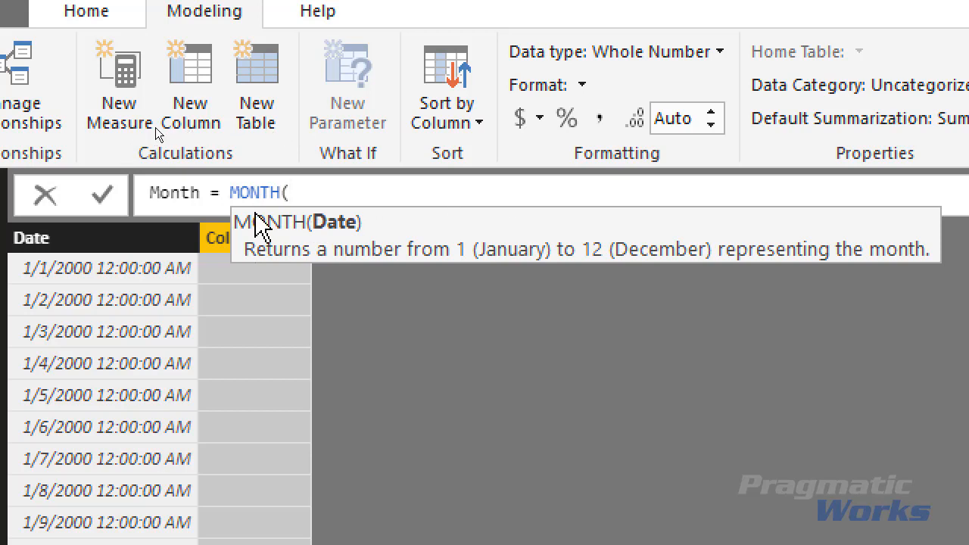
pyautogui.write('[date')
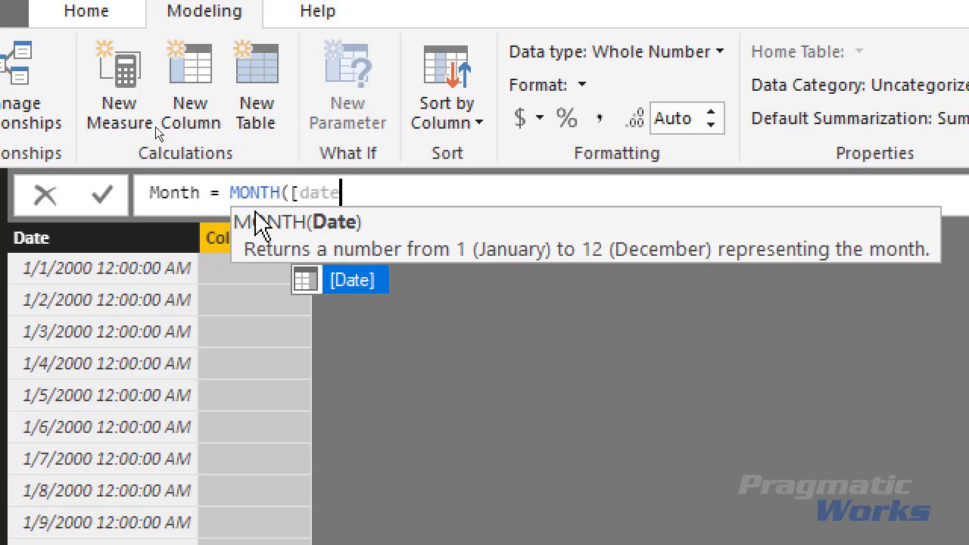
pyautogui.write('])')
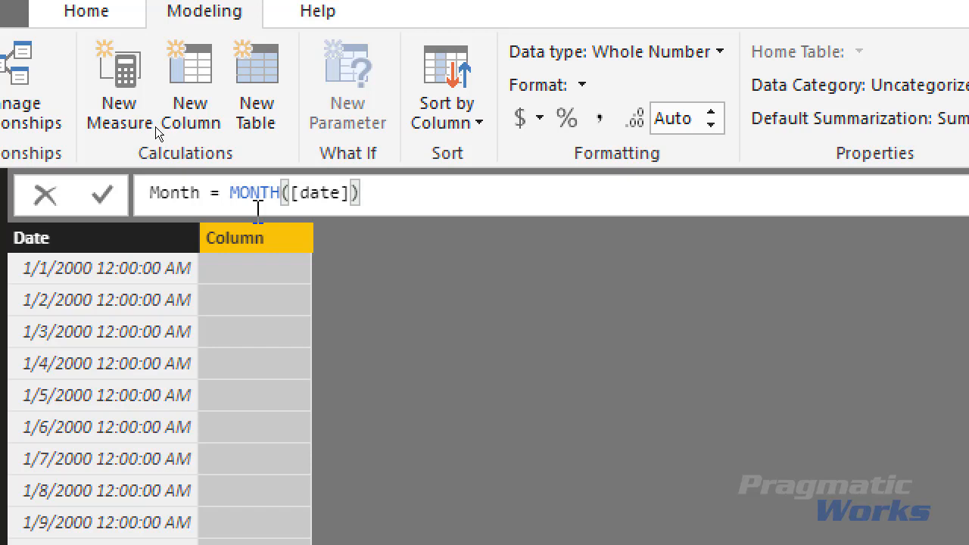
pyautogui.press('Return')
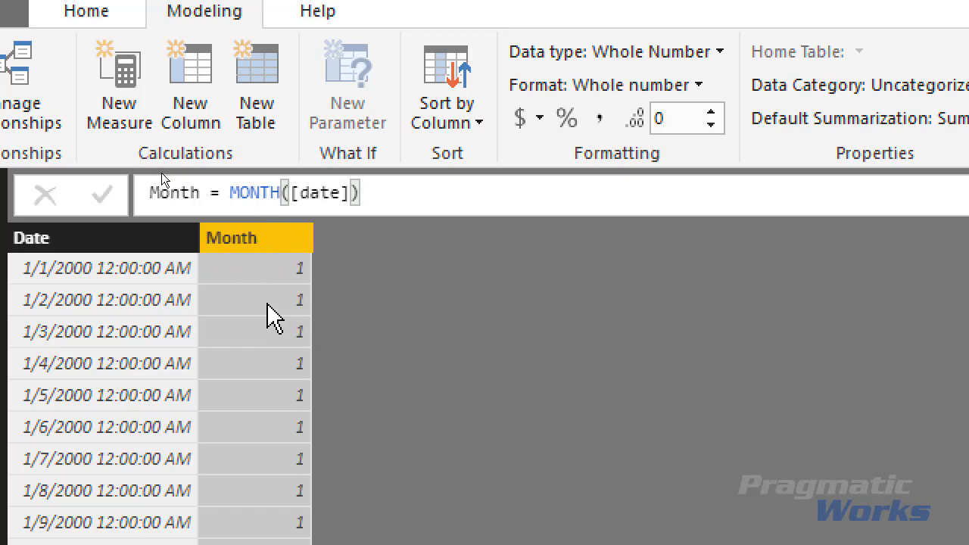
# Add a calculated column for full month names to the Date table with the formula Month Name = FORMAT([Date], "MMMM").
pyautogui.scroll(-20, 267, 303)
pyautogui.scroll(-12, 257, 386)
pyautogui.scroll(20, 249, 371)
pyautogui.scroll(6, 269, 399)
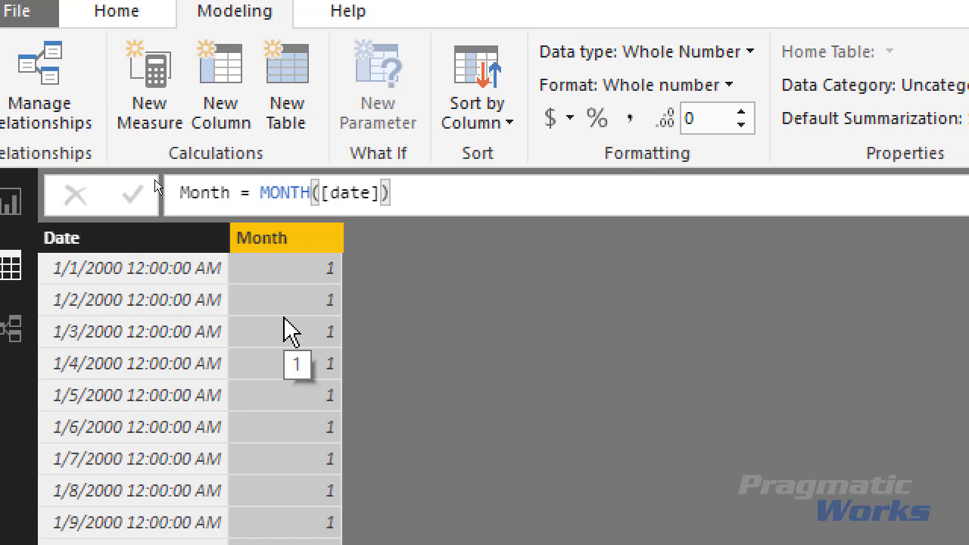
pyautogui.click(222, 119)
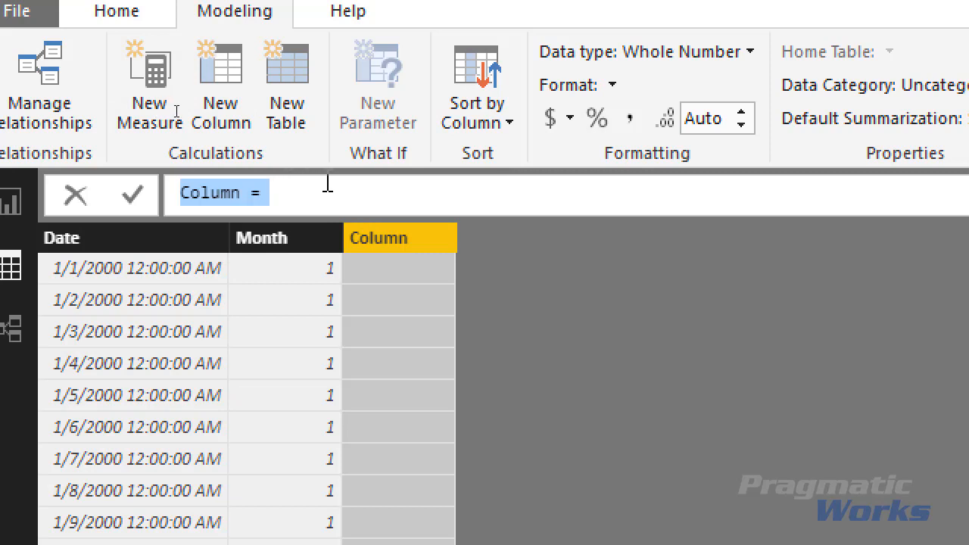
pyautogui.write('Month N')
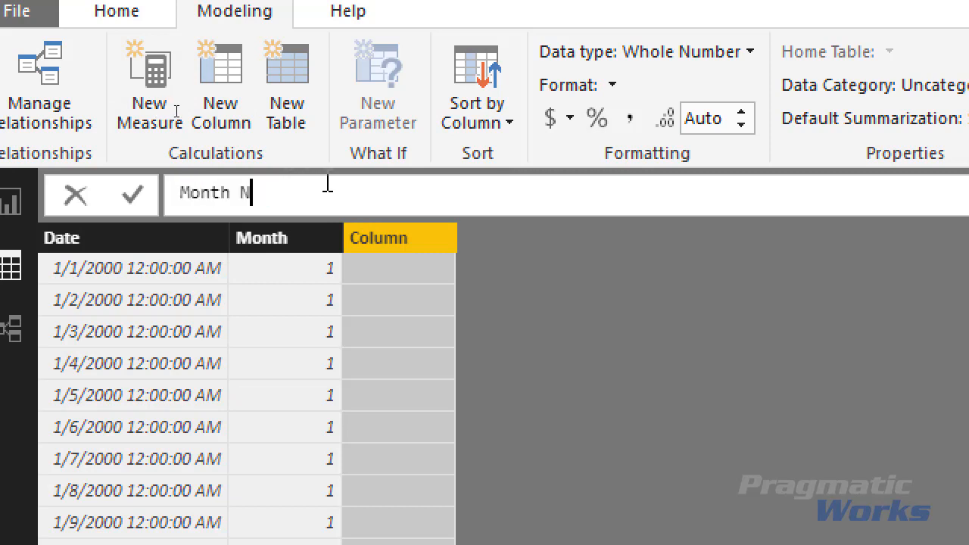
pyautogui.write('ame = FORMAT(')
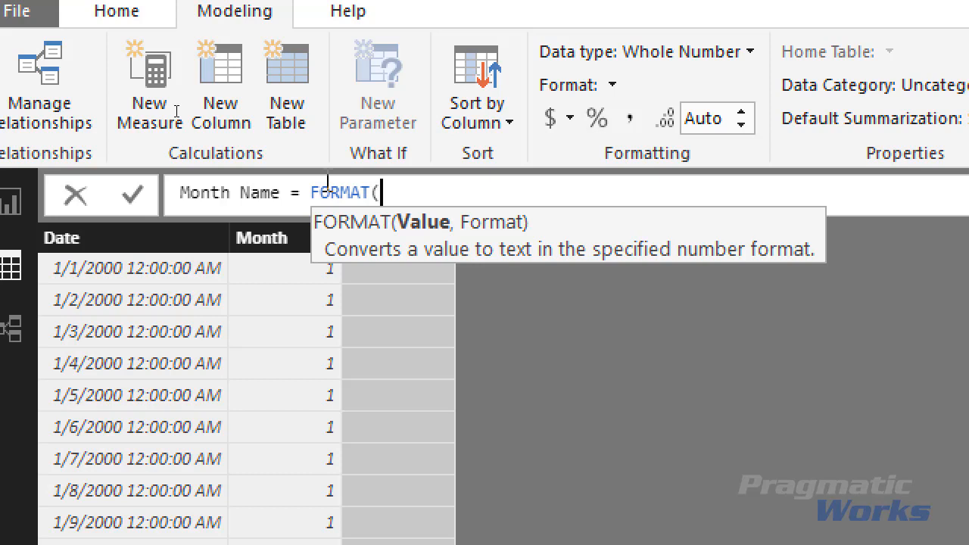
pyautogui.write('[d')
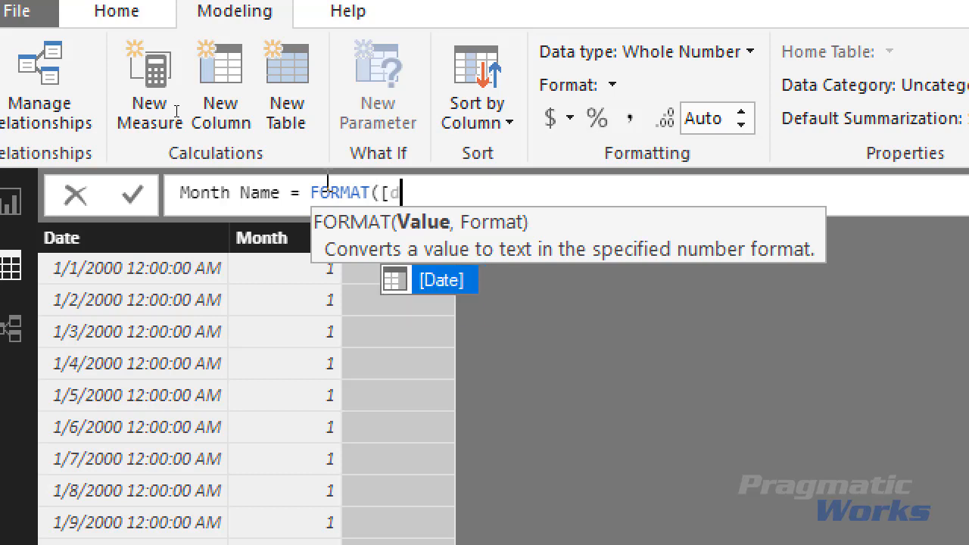
pyautogui.press('Tab')
pyautogui.write(',')
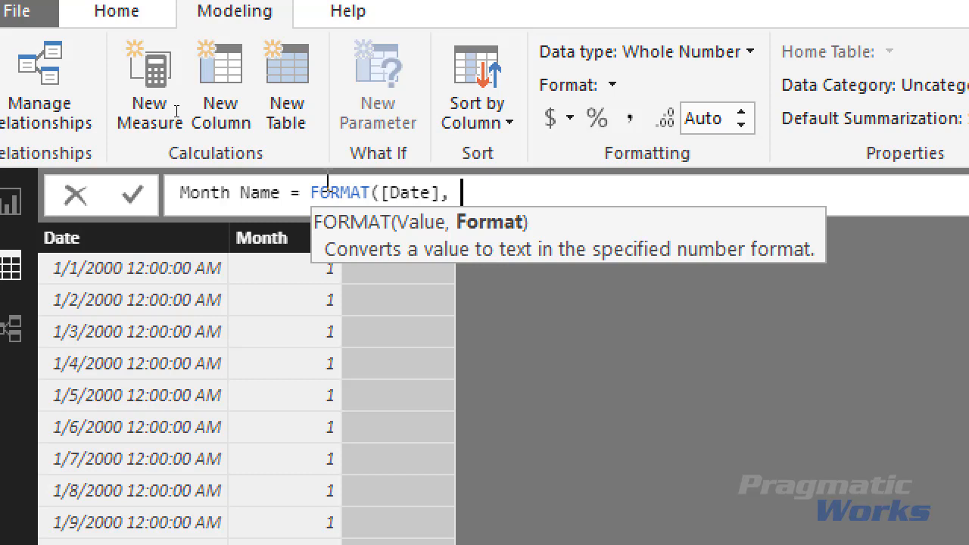
pyautogui.write('"MMMM"')
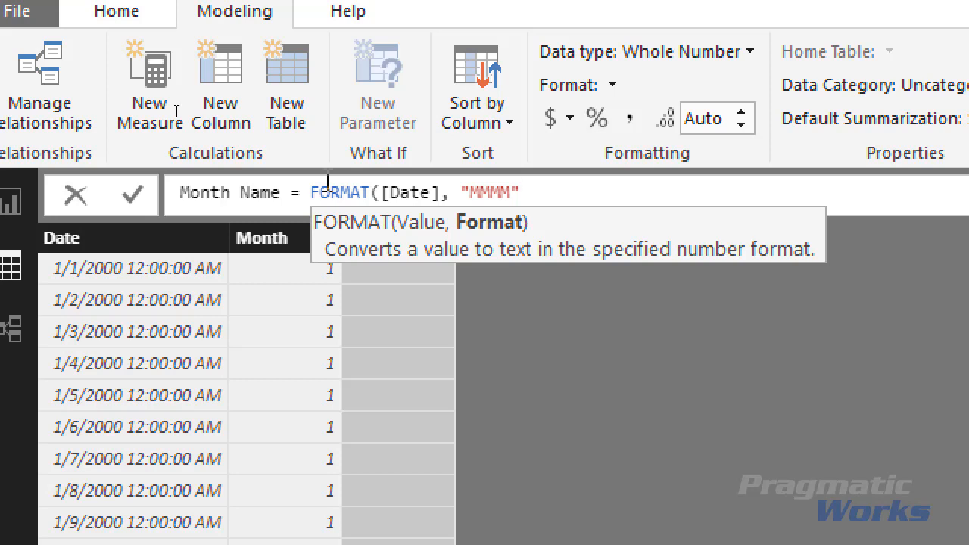
pyautogui.write(')')
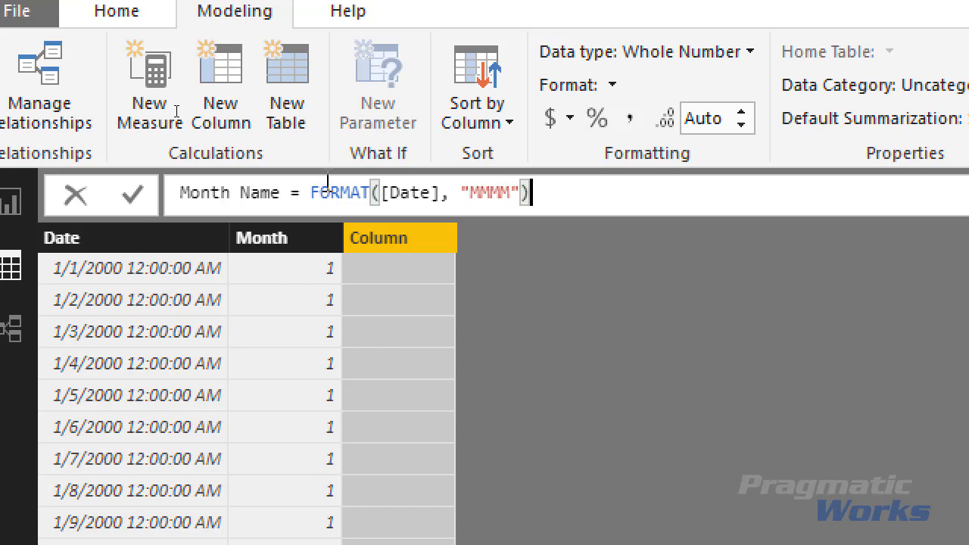
pyautogui.press('Return')
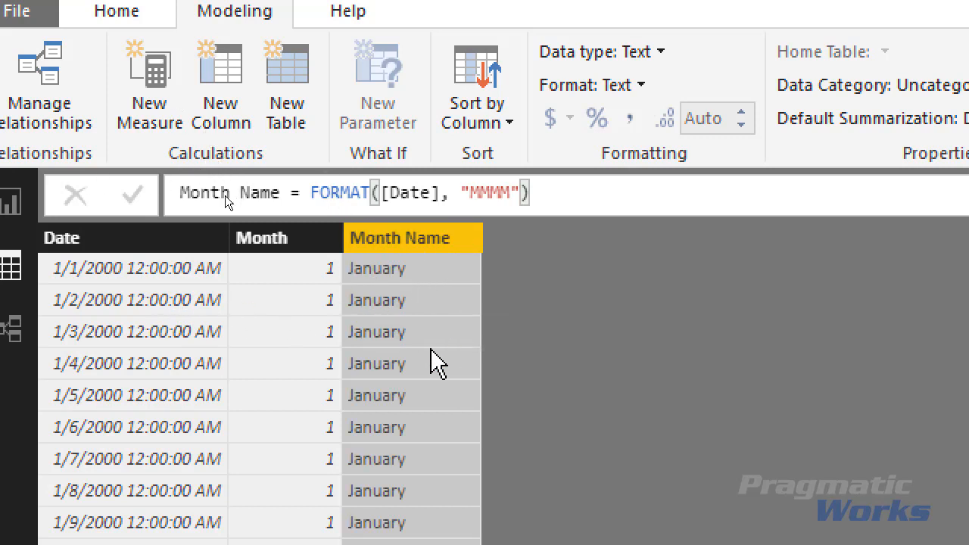
# Add a calculated year column to the Date table with the formula Year = YEAR([date]).
pyautogui.scroll(-5, 436, 357)
pyautogui.scroll(-8, 424, 357)
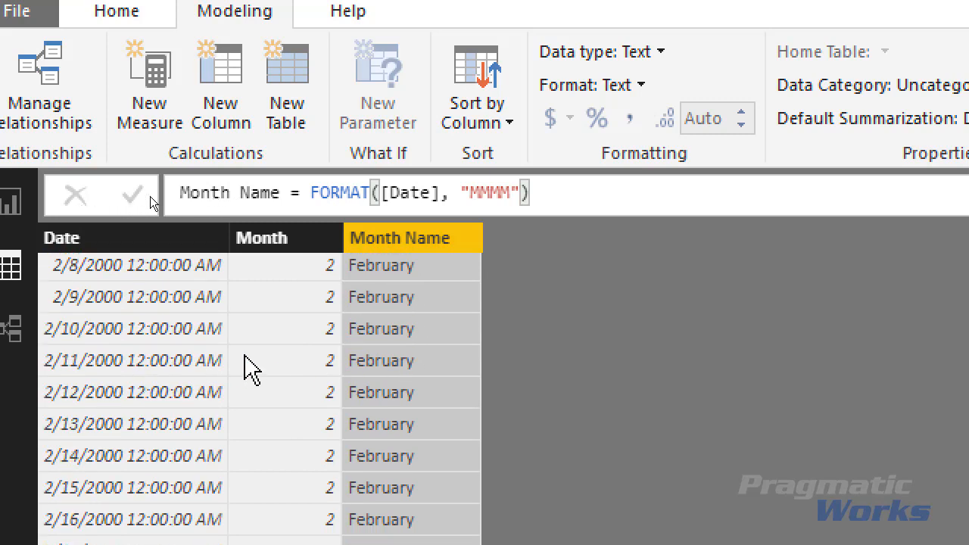
pyautogui.scroll(-5, 425, 371)
pyautogui.scroll(8, 424, 371)
pyautogui.scroll(10, 425, 371)
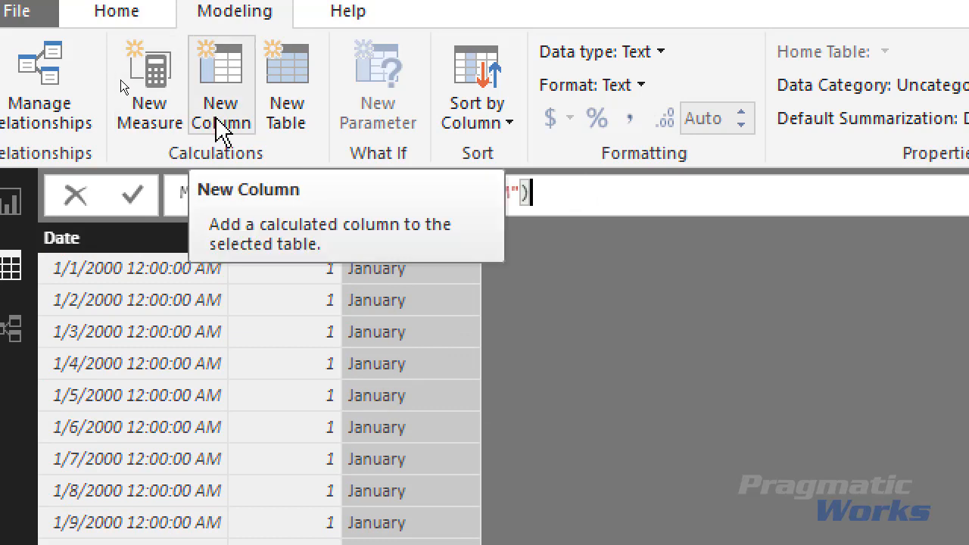
pyautogui.click(227, 136)
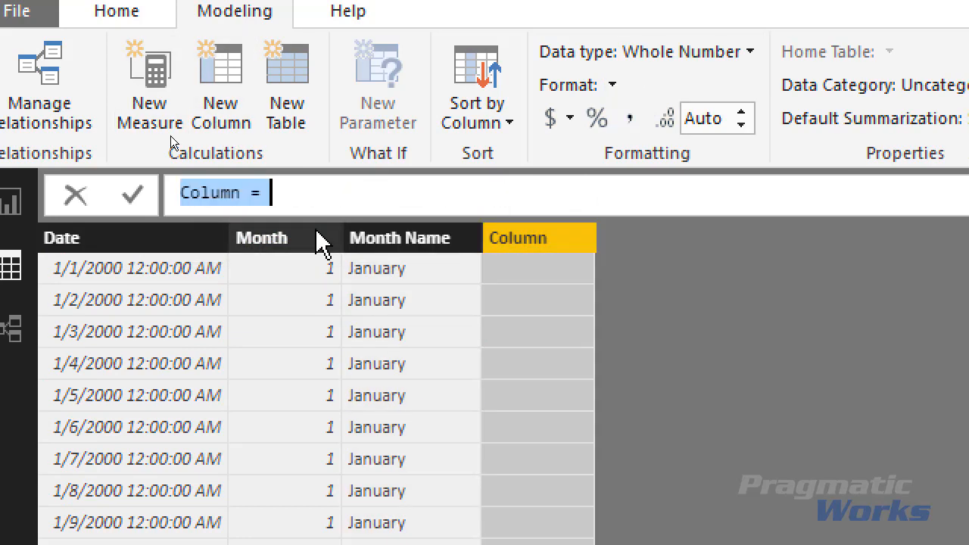
pyautogui.write('Year =')
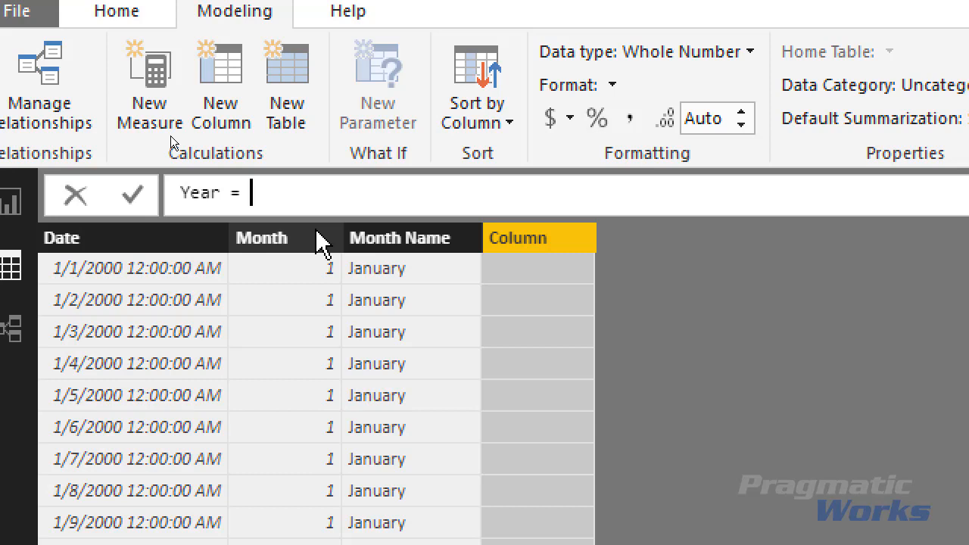
pyautogui.write('year(')
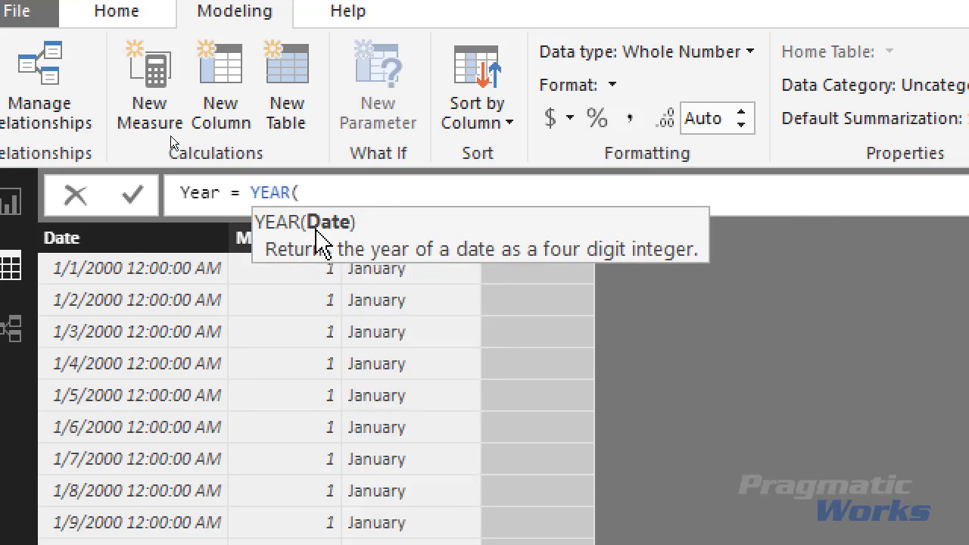
pyautogui.write('[date])')
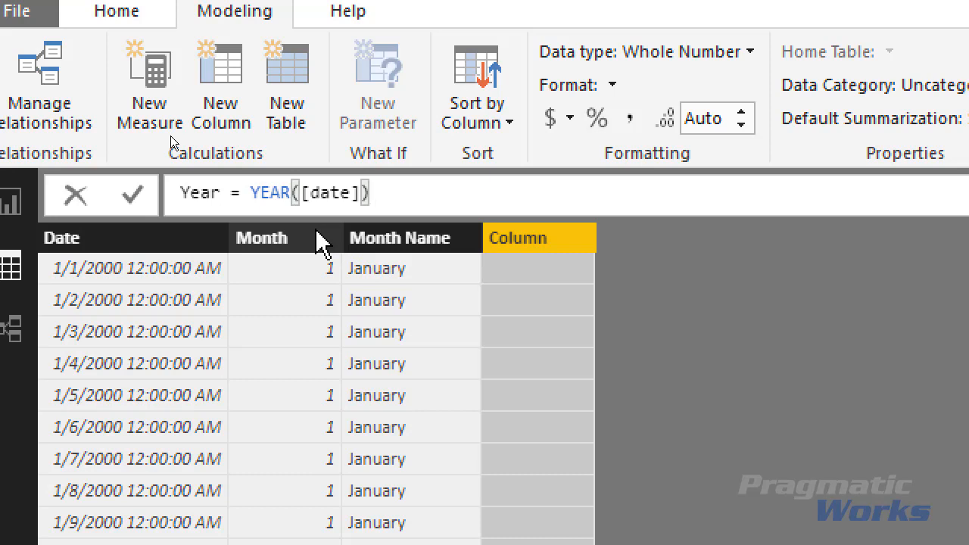
pyautogui.press('Return')
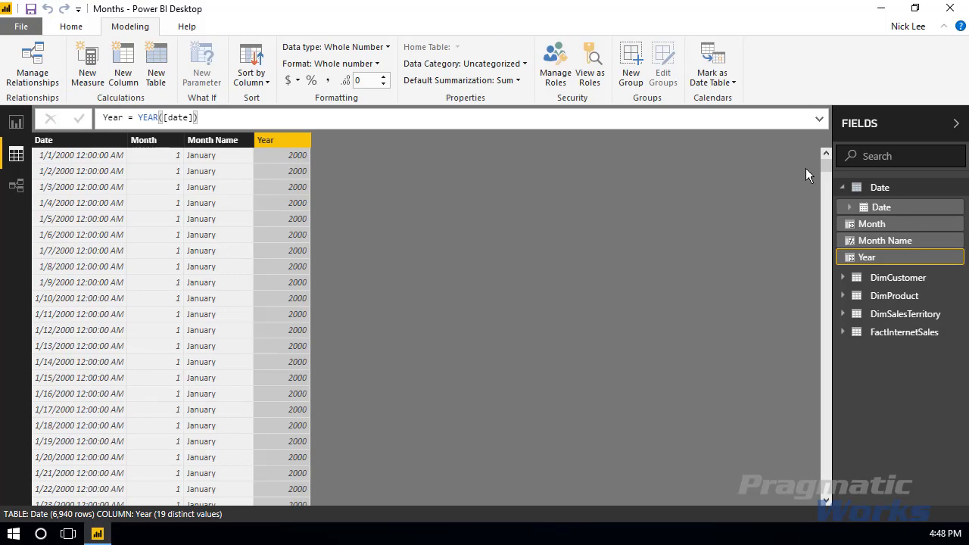
pyautogui.moveTo(826, 160); pyautogui.dragTo(837, 243)
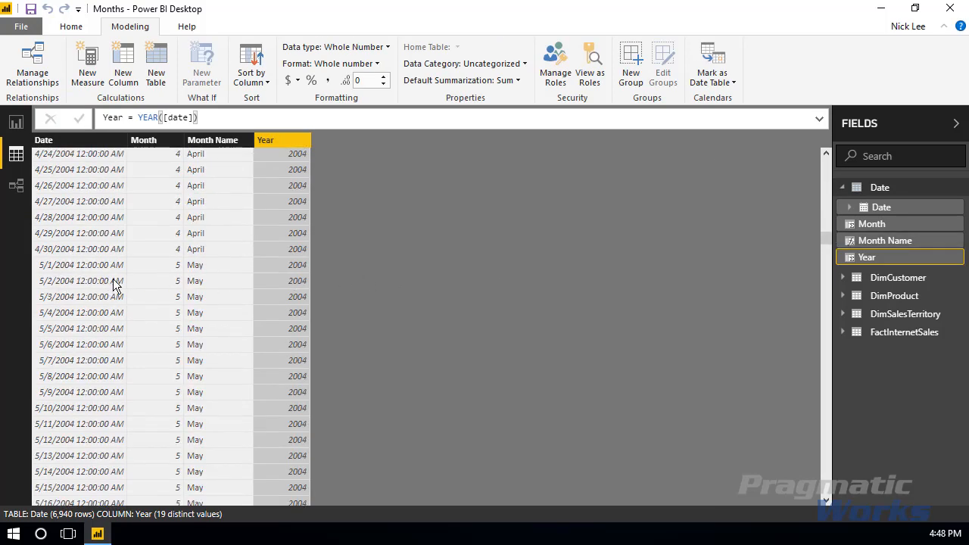
pyautogui.scroll(-10, 262, 283)
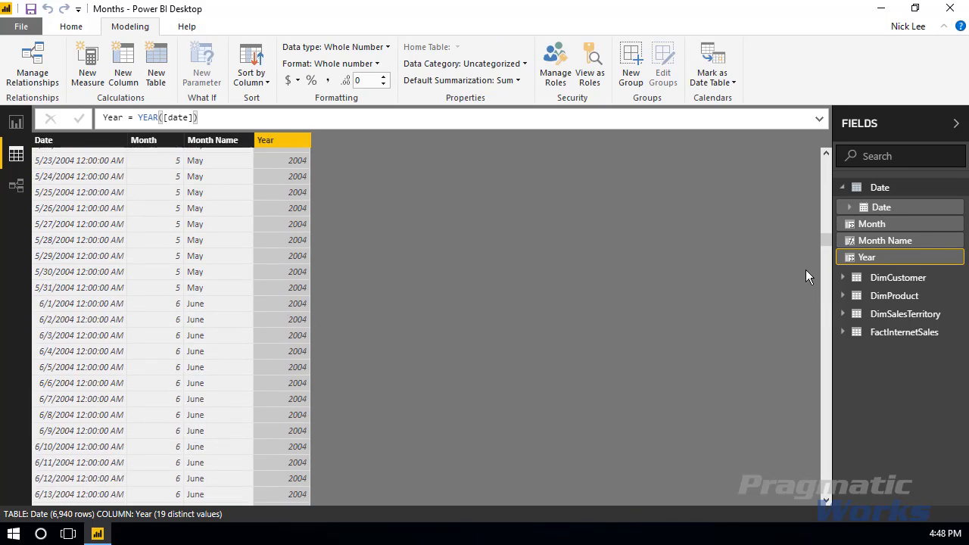
pyautogui.moveTo(827, 237); pyautogui.dragTo(823, 151)
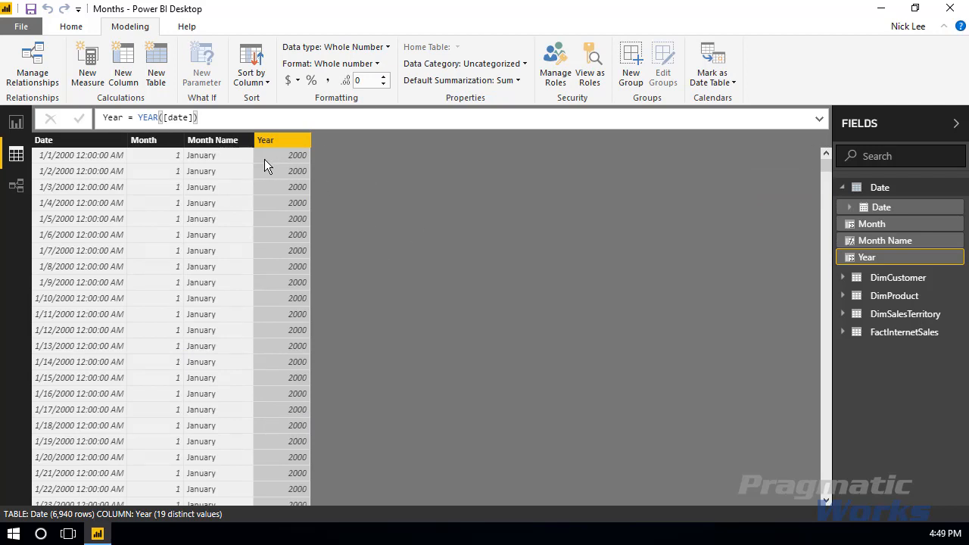
# In the report view, add a table visual showing Month Name from Date and SalesAmount from FactInternetSales.
pyautogui.click(24, 124)
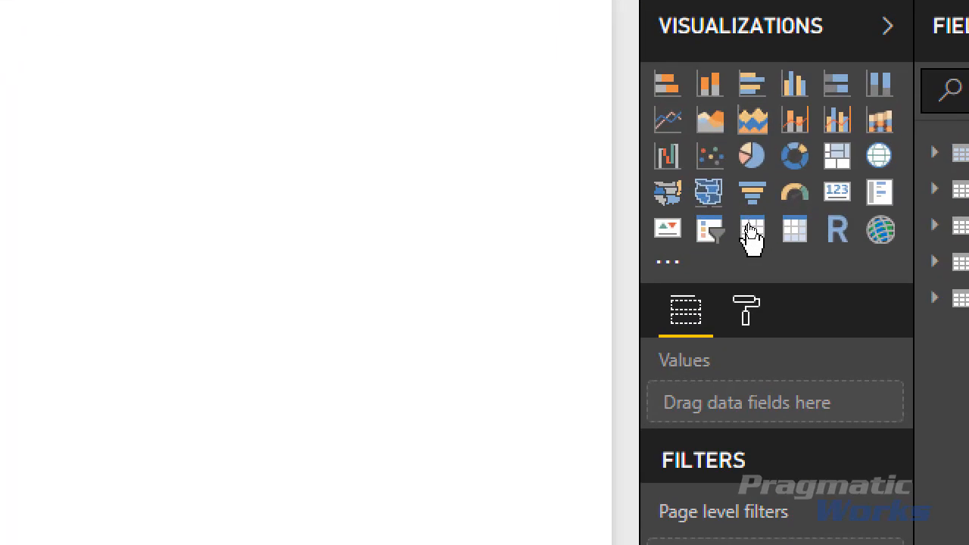
pyautogui.click(752, 227)
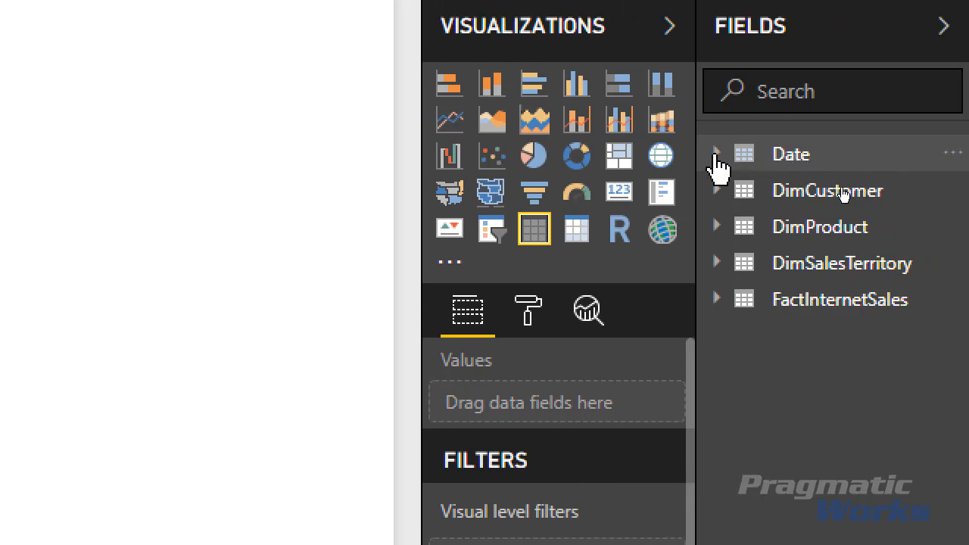
pyautogui.click(716, 155)
pyautogui.click(756, 259)
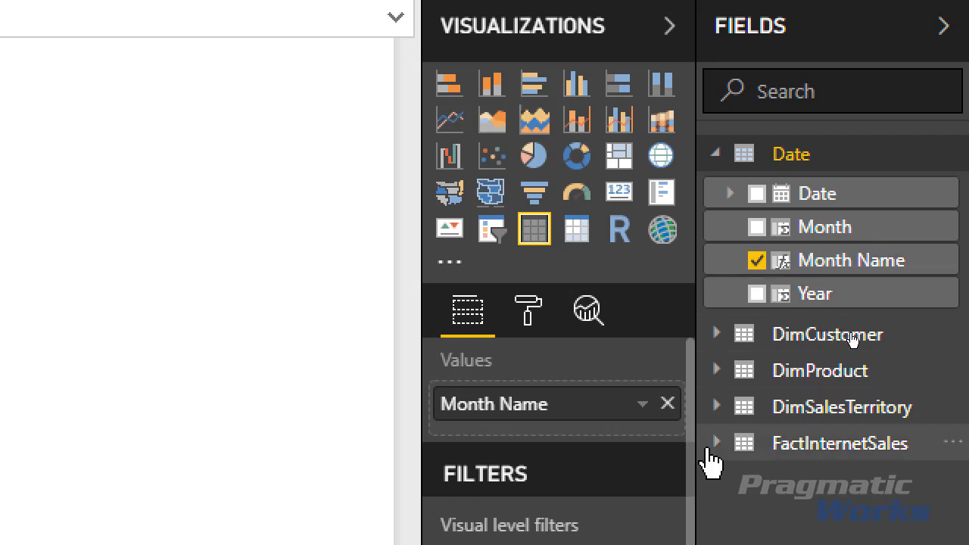
pyautogui.click(716, 443)
pyautogui.scroll(-5, 823, 427)
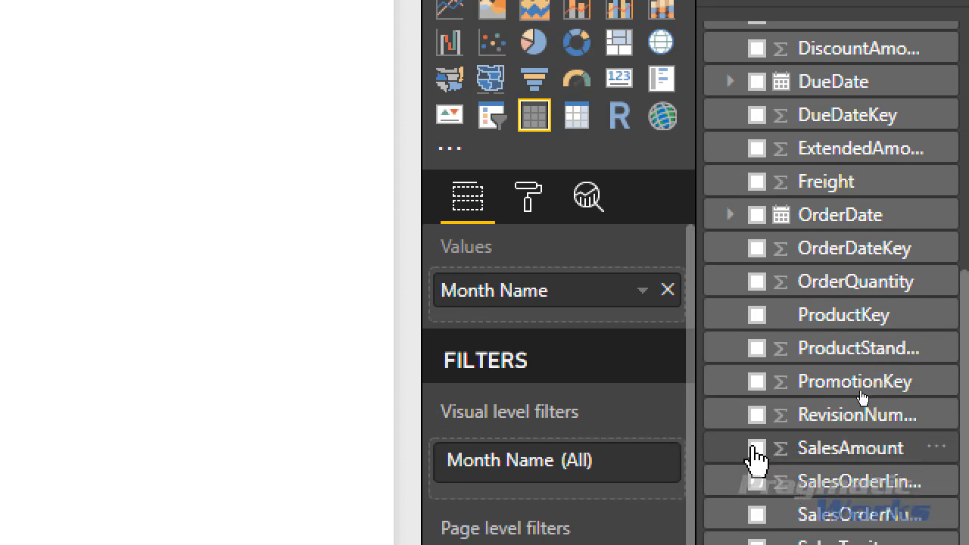
pyautogui.click(756, 448)
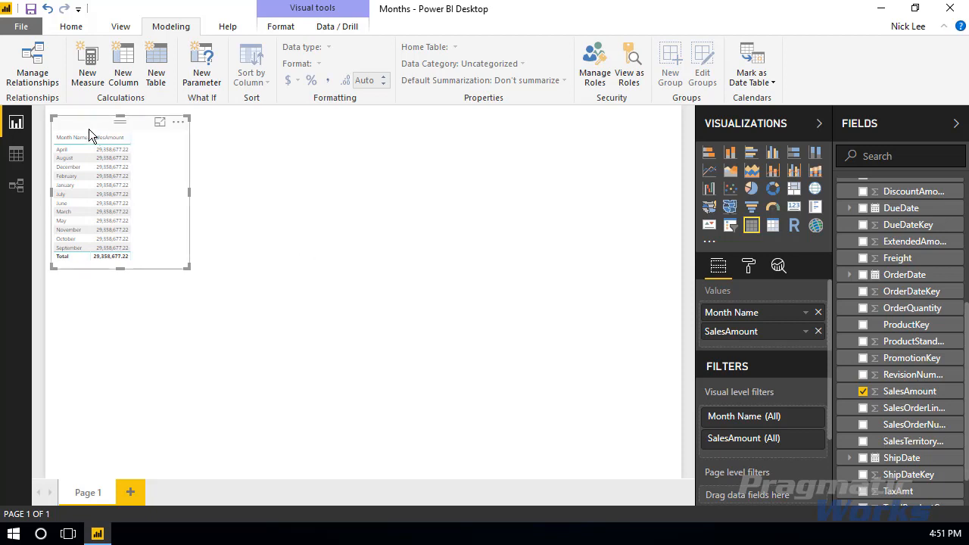
# Set the table visual's grid text size to 24 and enlarge the visual to fit all its months.
pyautogui.click(747, 266)
pyautogui.click(742, 386)
pyautogui.scroll(-4, 741, 389)
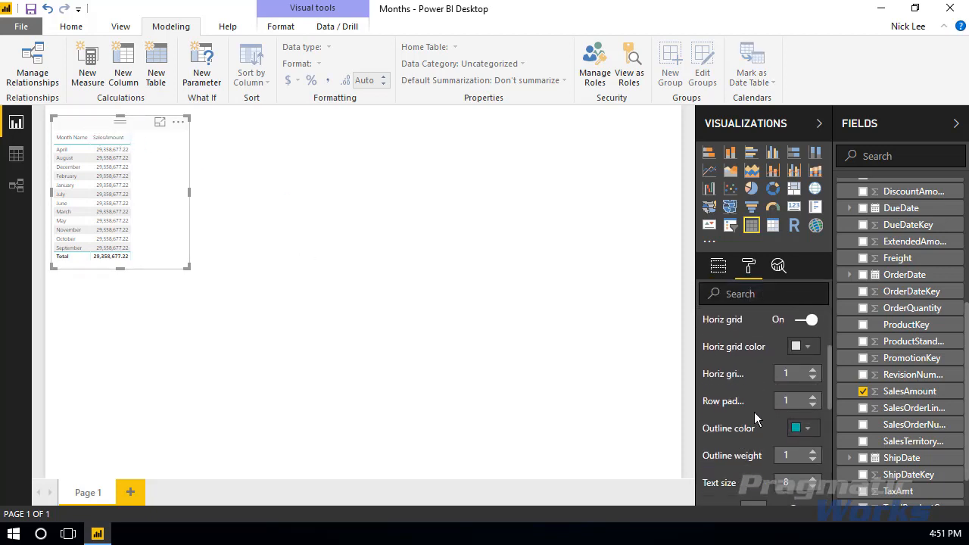
pyautogui.click(772, 440)
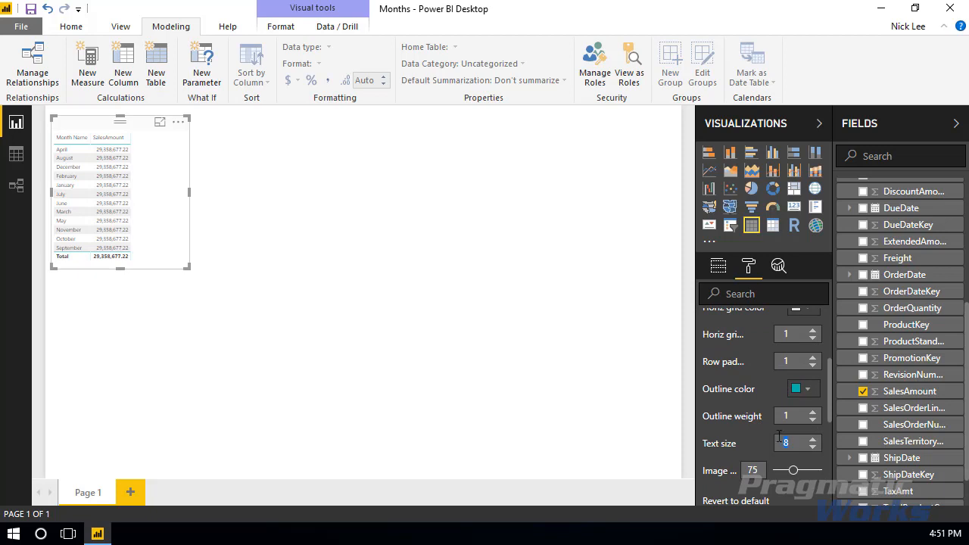
pyautogui.write('24')
pyautogui.press('Return')
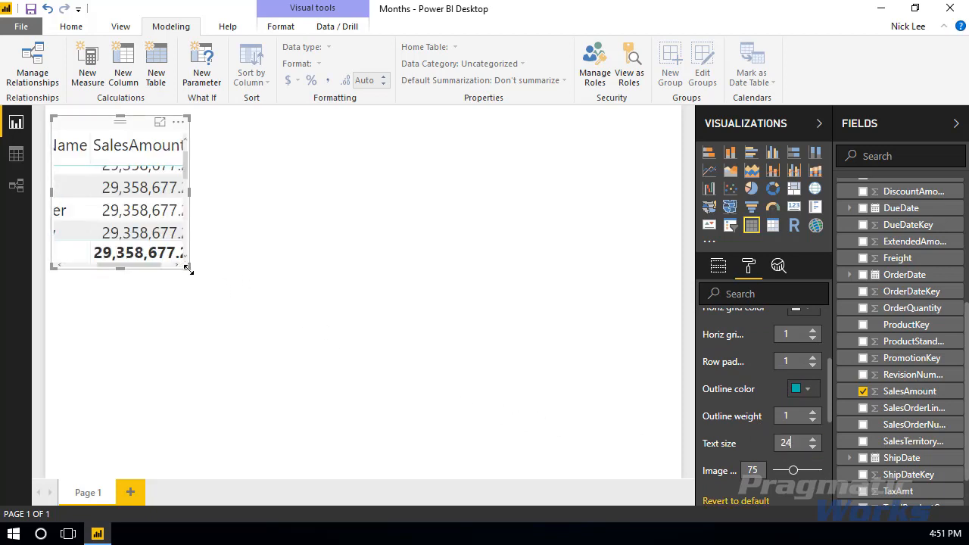
pyautogui.moveTo(189, 266); pyautogui.dragTo(327, 471)
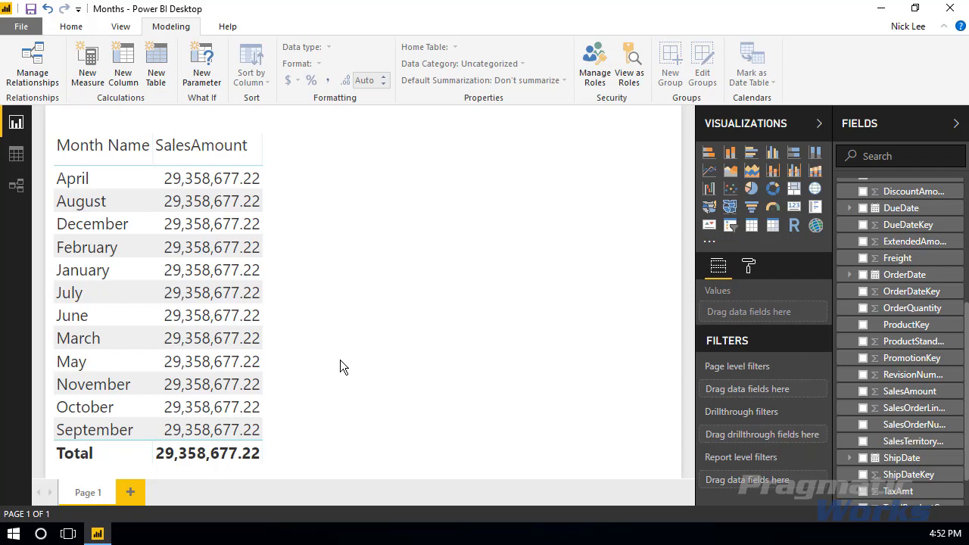
# In the relationships view, relate the Date column of the Date table to OrderDate in FactInternetSales.
pyautogui.scroll(5, 855, 273)
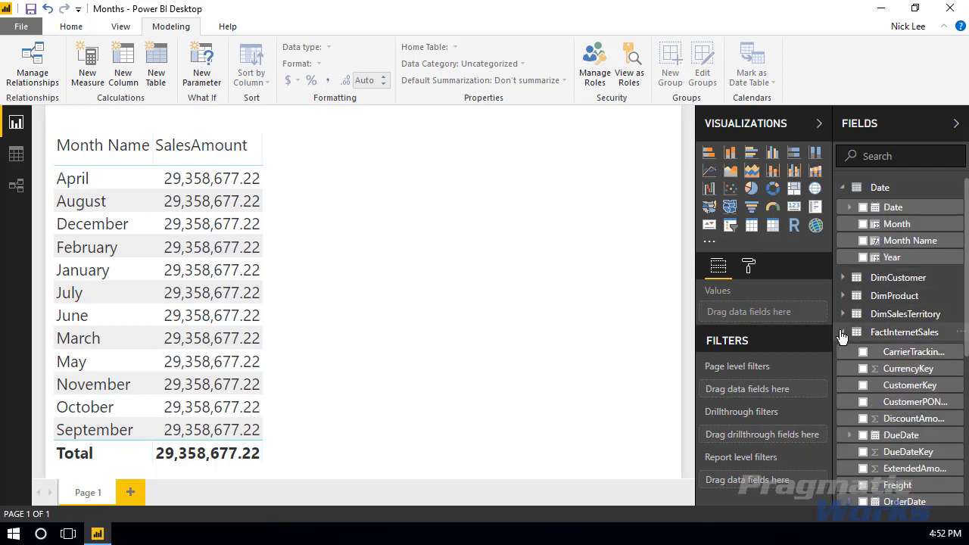
pyautogui.click(843, 333)
pyautogui.click(843, 188)
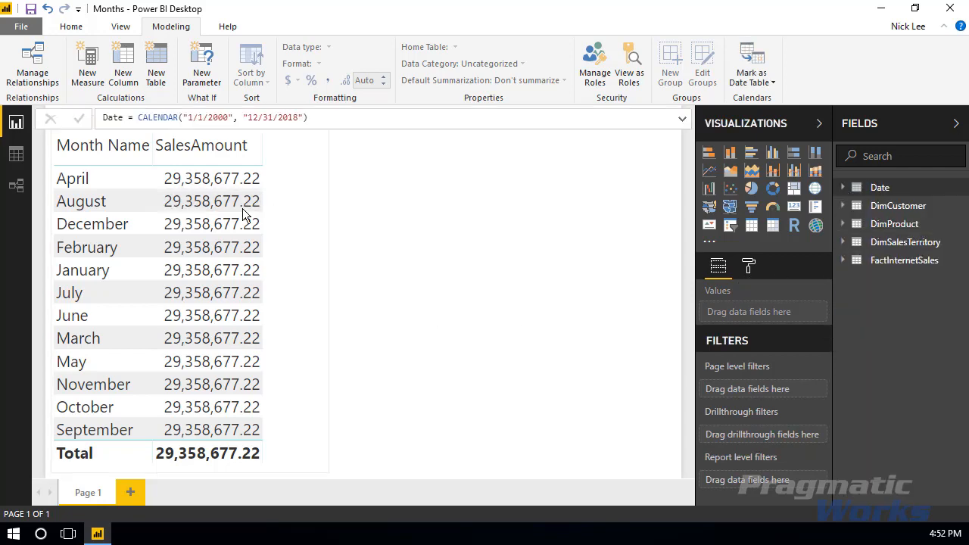
pyautogui.click(23, 190)
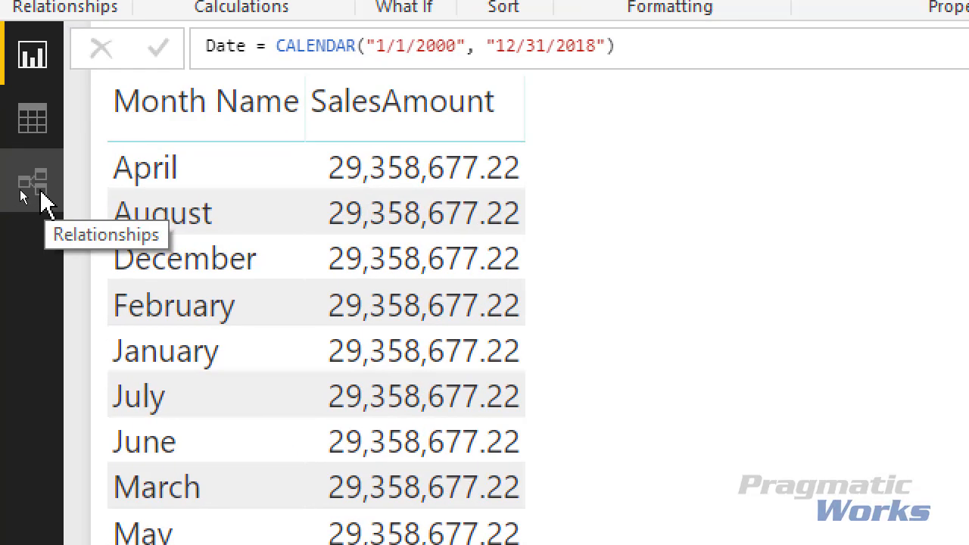
pyautogui.click(39, 195)
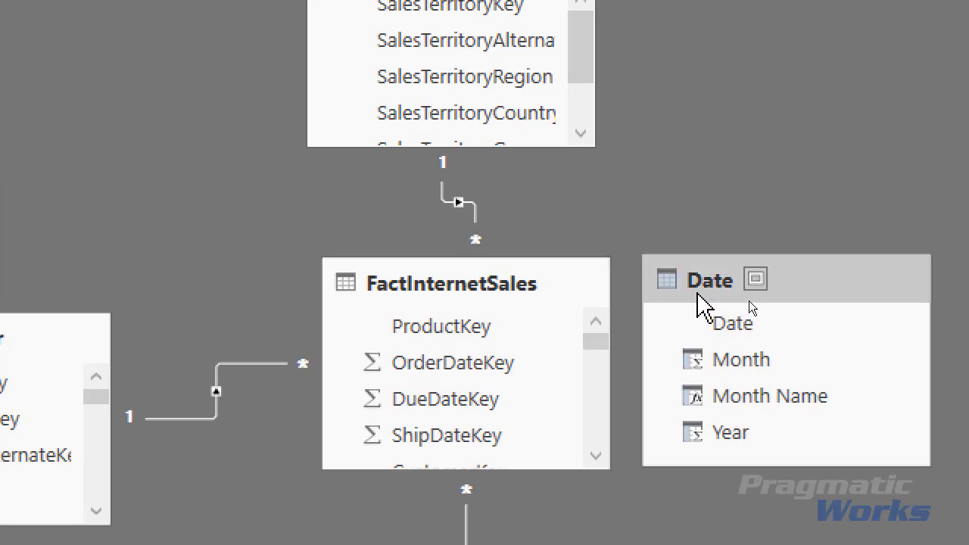
pyautogui.moveTo(595, 344); pyautogui.dragTo(595, 442)
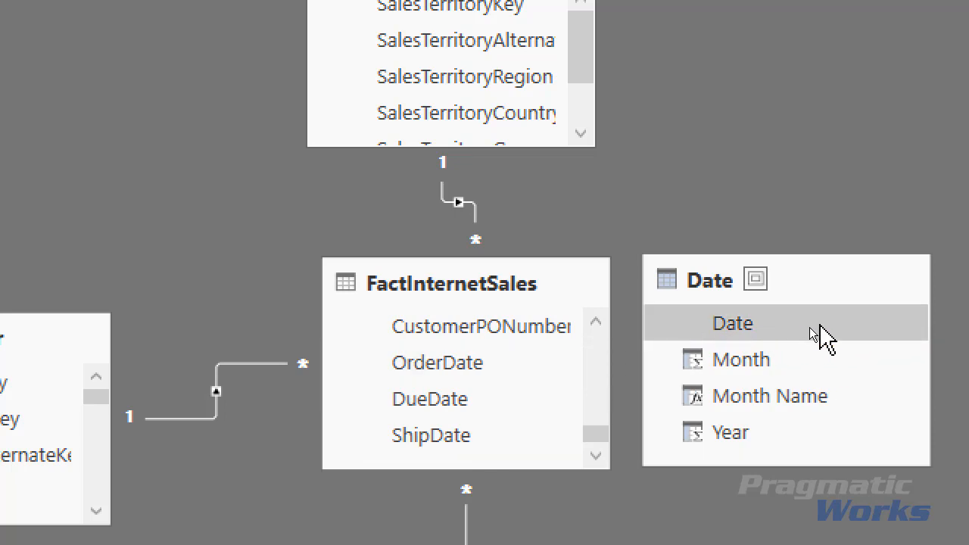
pyautogui.moveTo(745, 322); pyautogui.dragTo(408, 368)
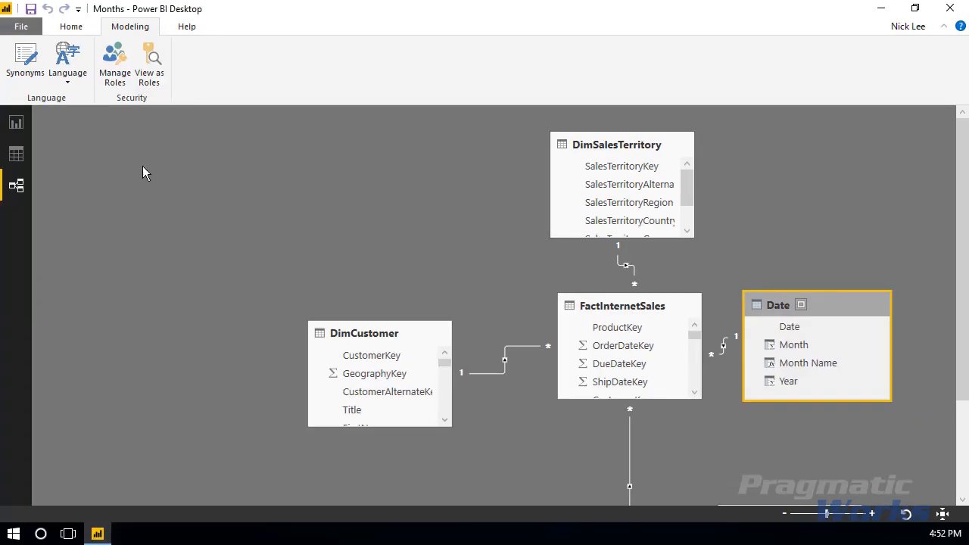
# Back in the report view, duplicate the month sales table and place the copy beside the original.
pyautogui.click(18, 129)
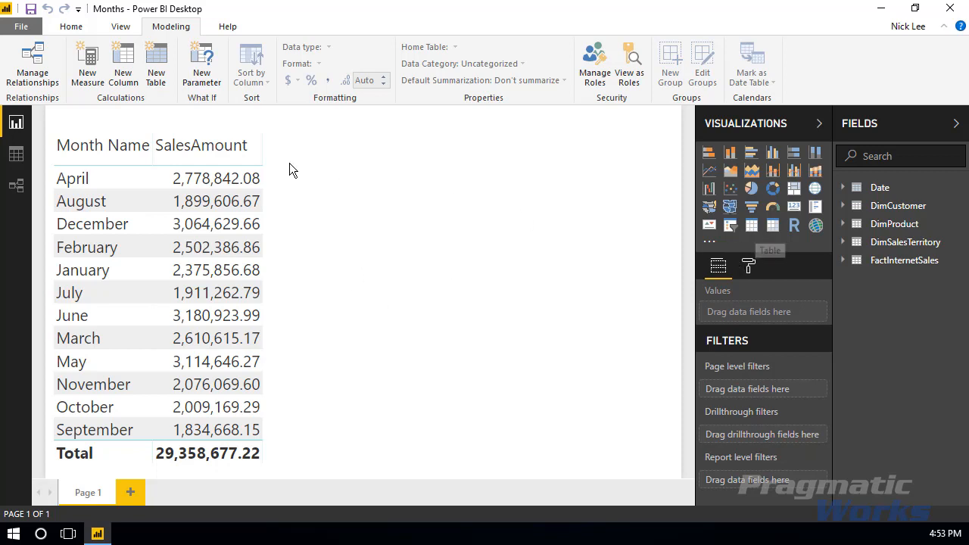
pyautogui.click(115, 127)
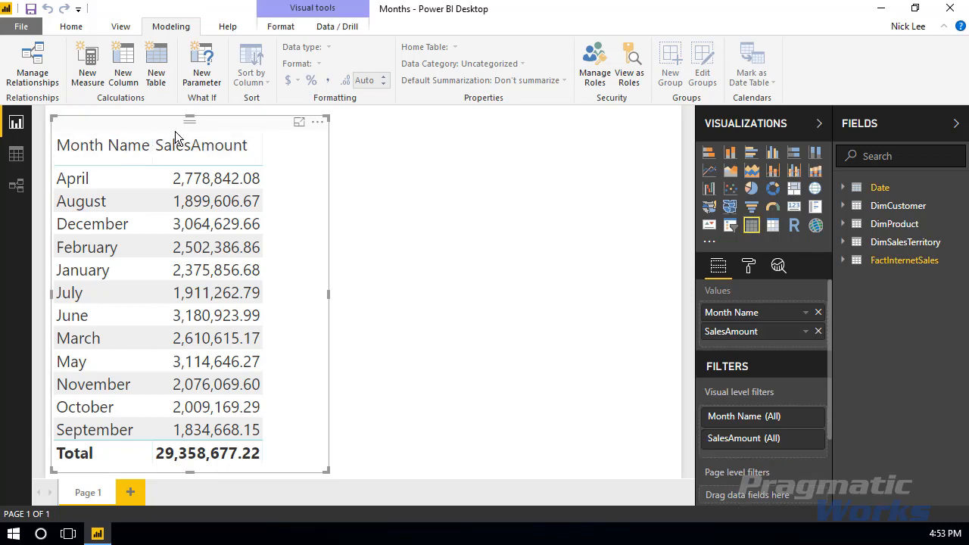
pyautogui.click(388, 166)
pyautogui.hotkey('ctrl', 'v')
pyautogui.moveTo(229, 130); pyautogui.dragTo(442, 126)
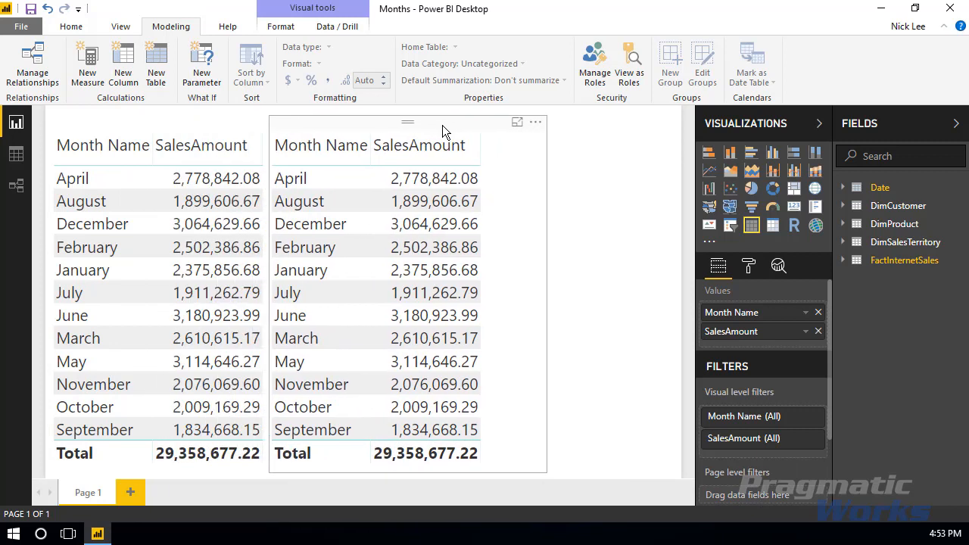
# Add the Year field from the Date table to the copied table visual and widen the visual to fit it.
pyautogui.click(880, 187)
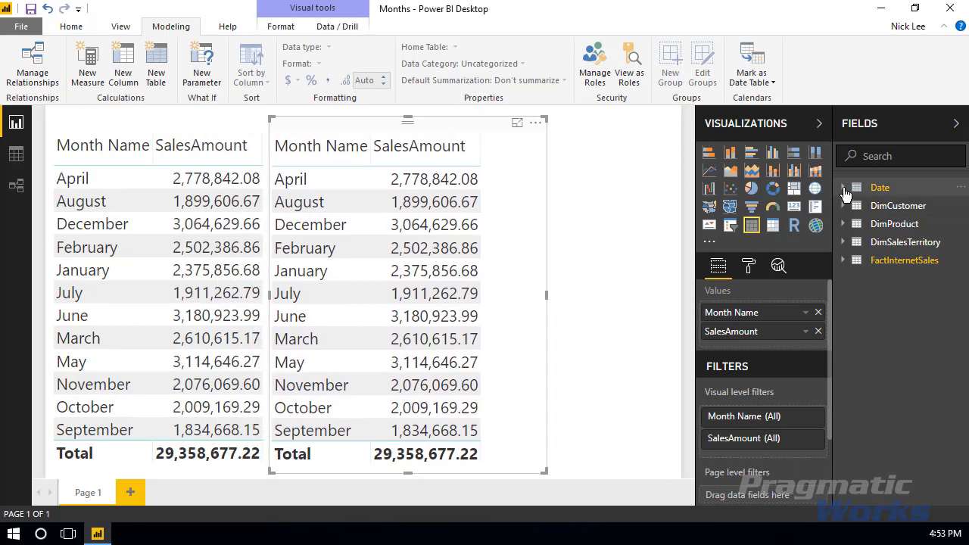
pyautogui.click(863, 257)
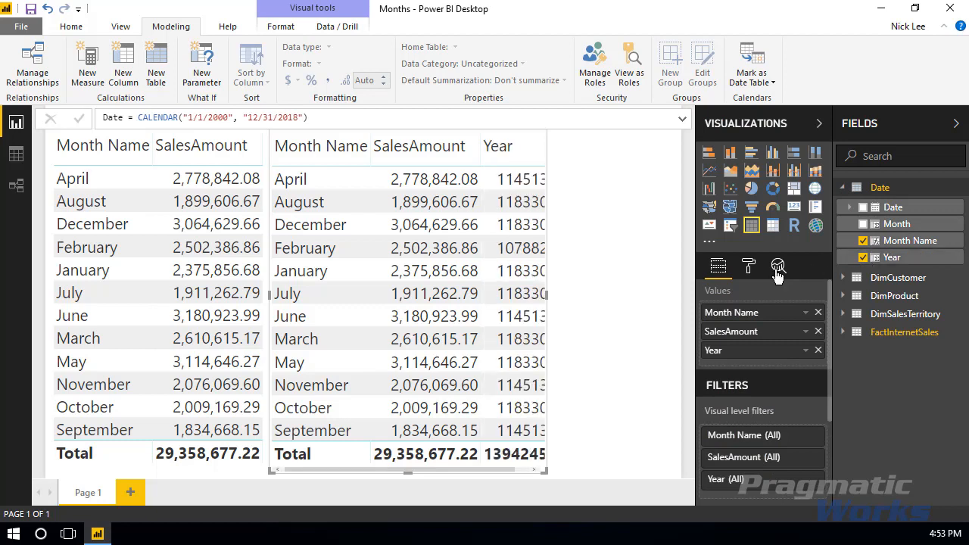
pyautogui.moveTo(545, 470); pyautogui.dragTo(572, 466)
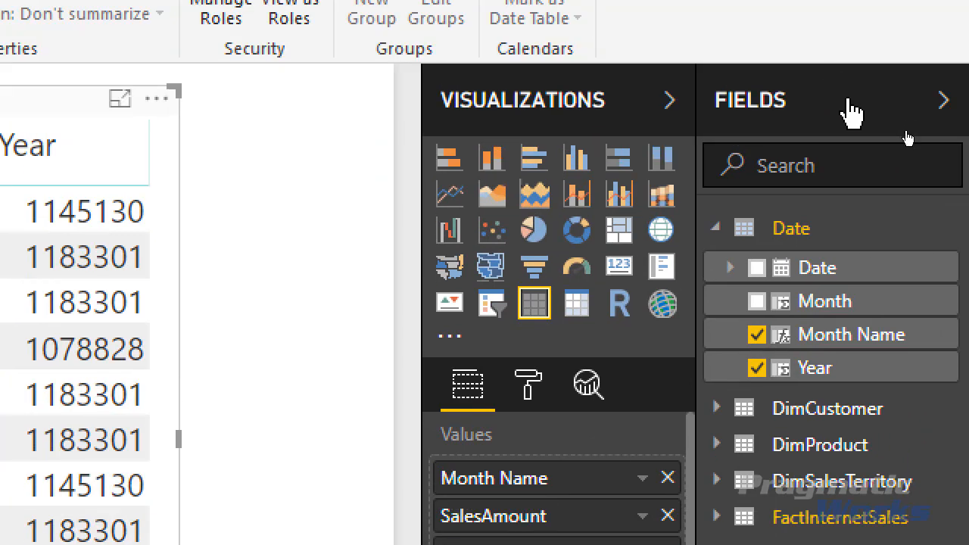
# Set the Year column's default summarization to Don't summarize.
pyautogui.click(840, 369)
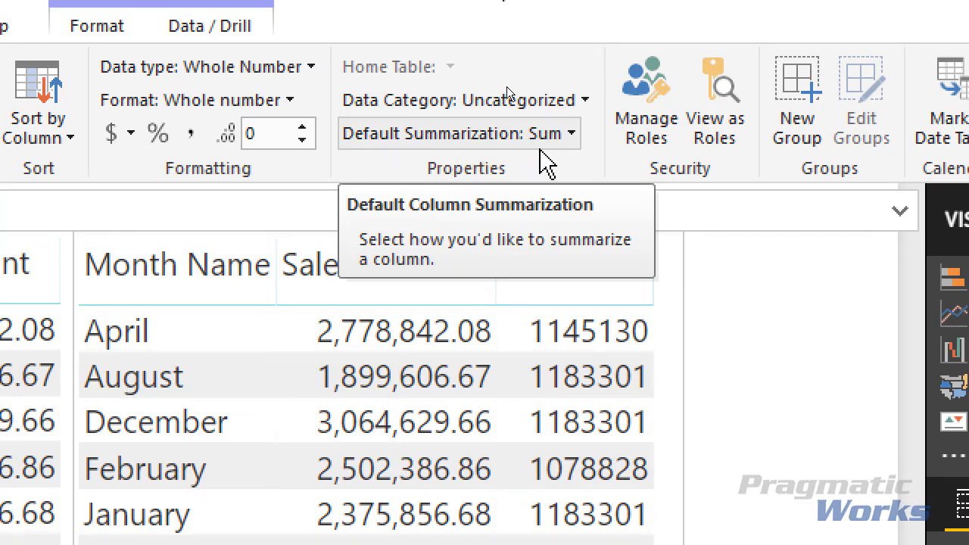
pyautogui.click(564, 134)
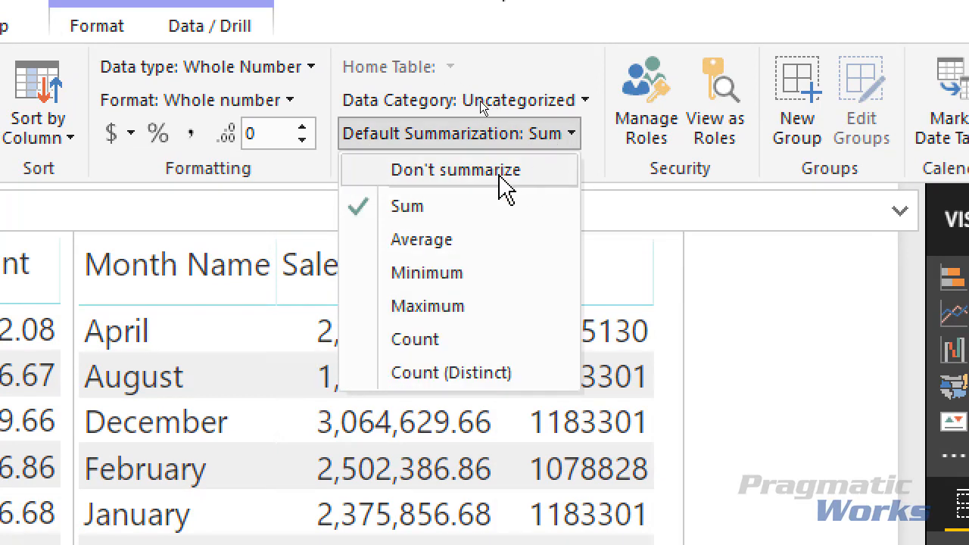
pyautogui.click(502, 186)
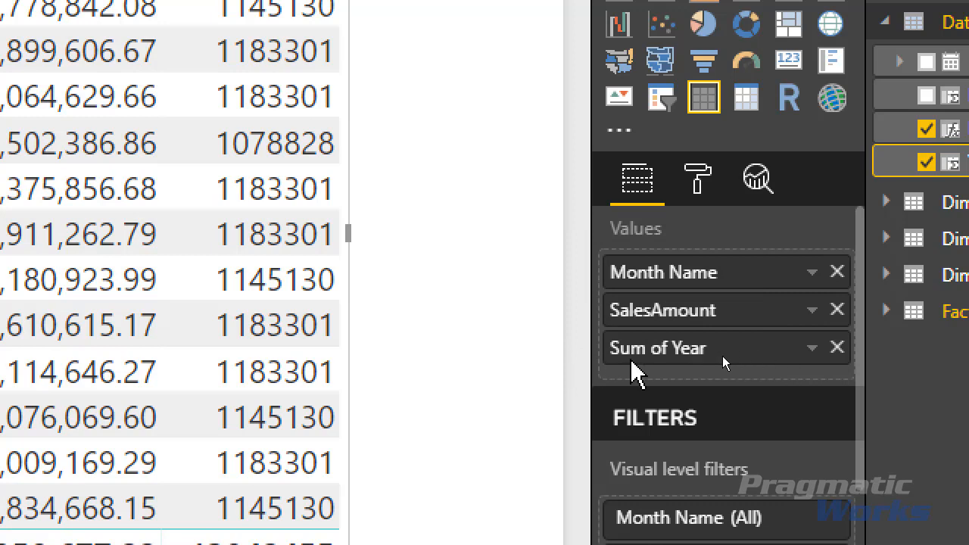
# Set Year to Don't summarize within the copied table visual and place it between Month Name and SalesAmount.
pyautogui.click(812, 349)
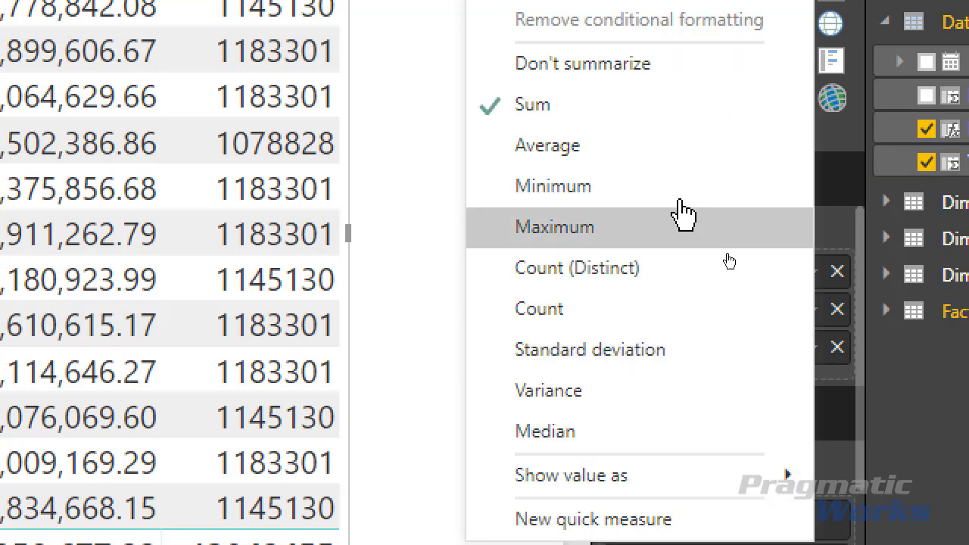
pyautogui.click(623, 66)
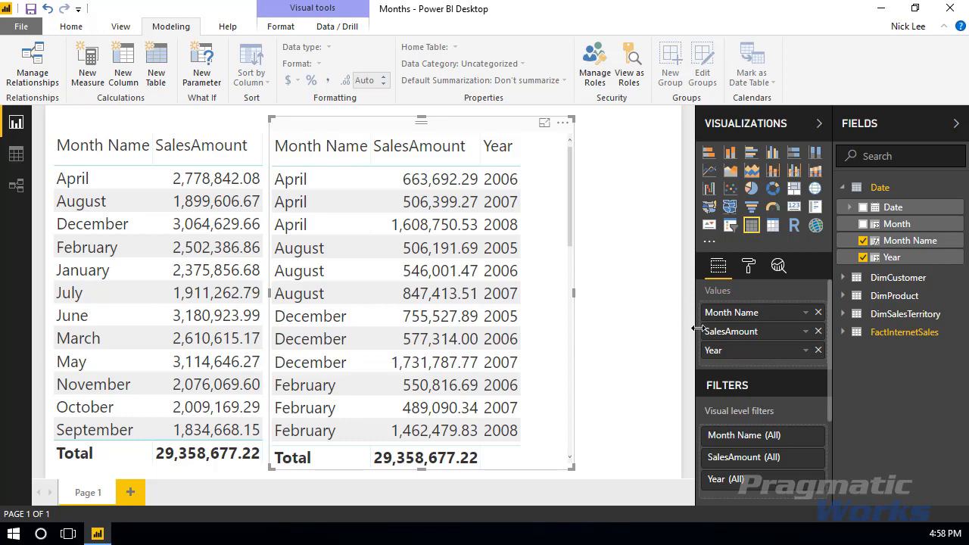
pyautogui.moveTo(728, 340); pyautogui.dragTo(726, 325)
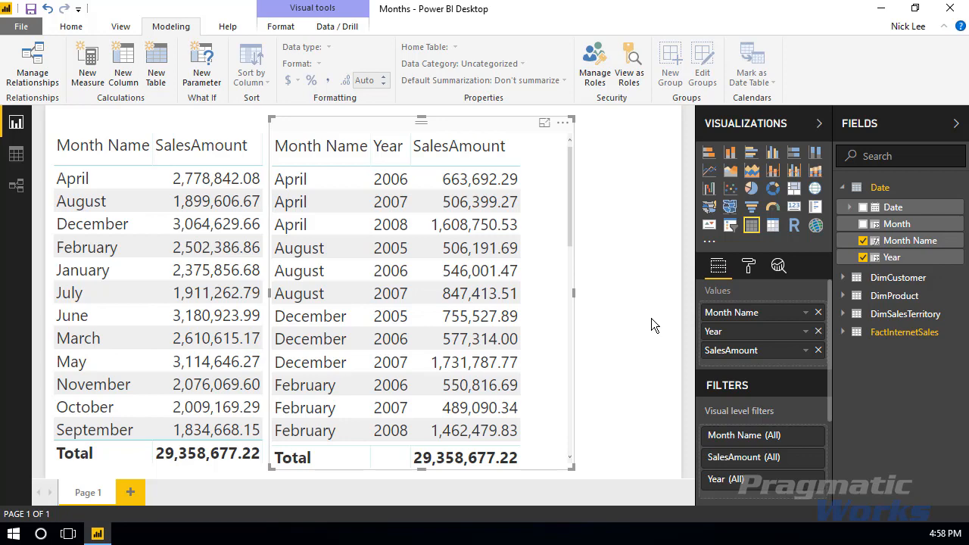
pyautogui.click(647, 317)
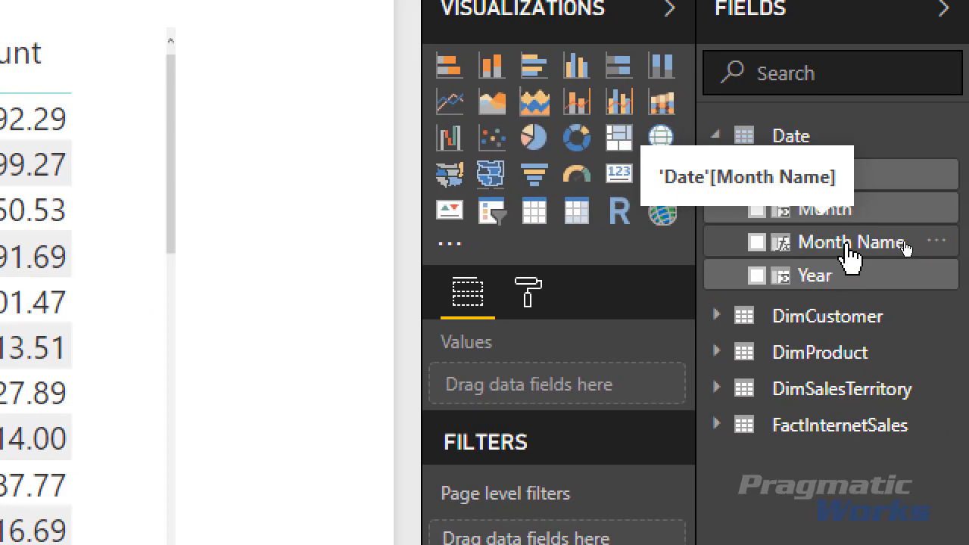
# Set the Month Name column of the Date table to sort by the Month column.
pyautogui.click(841, 246)
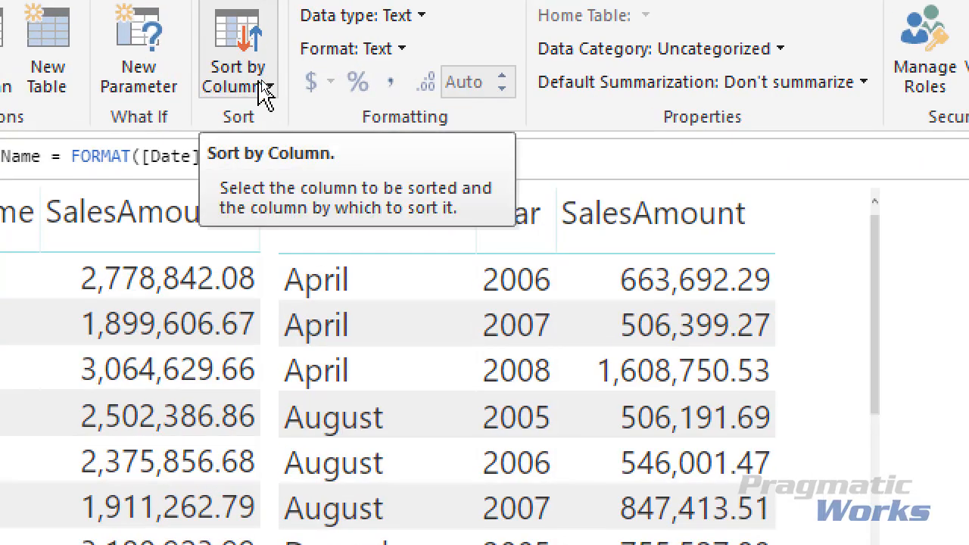
pyautogui.click(266, 86)
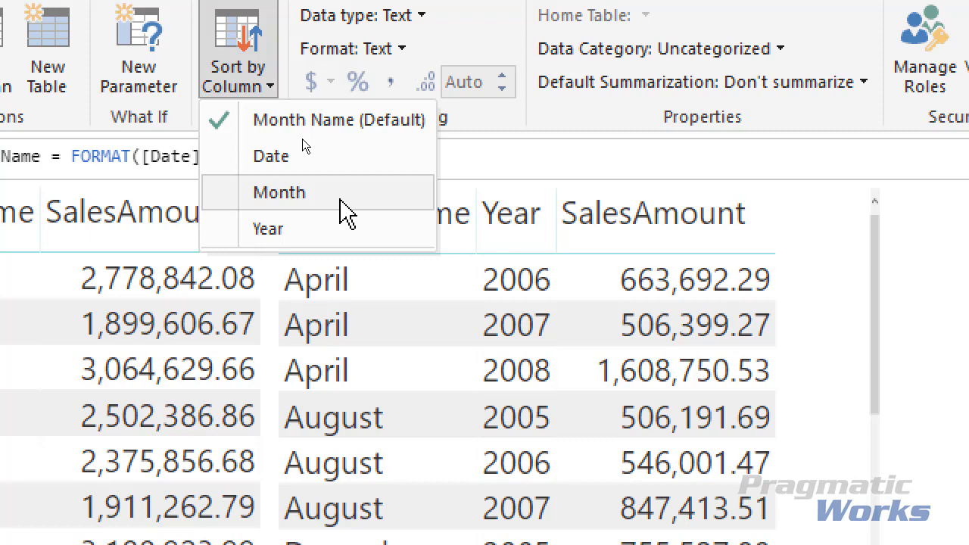
pyautogui.click(338, 199)
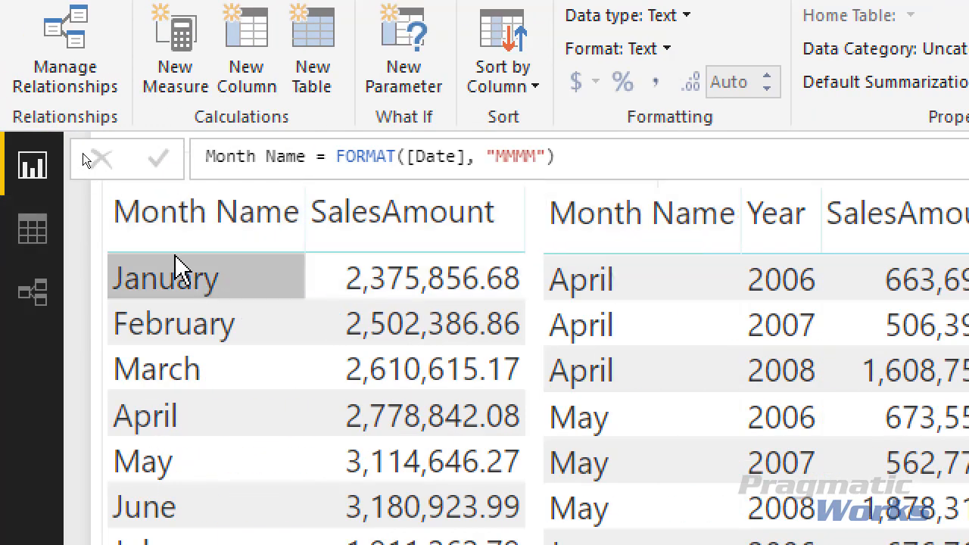
# Sort the copied table visual by Month Name in ascending order.
pyautogui.click(674, 234)
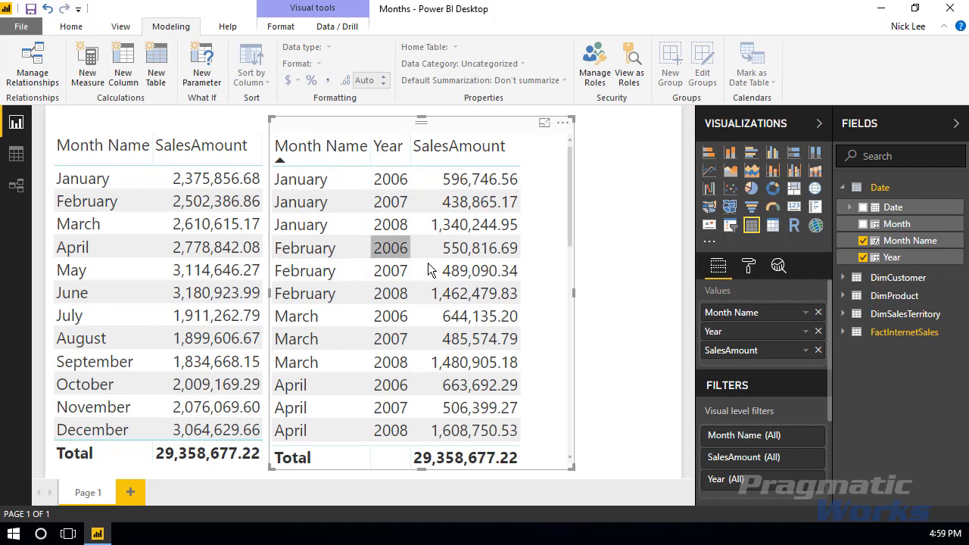
pyautogui.moveTo(569, 237); pyautogui.dragTo(580, 205)
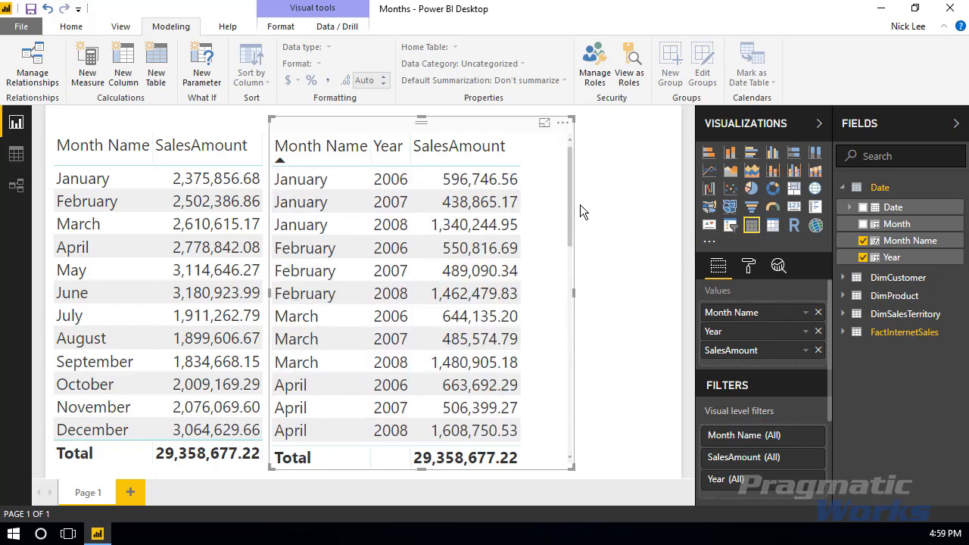
pyautogui.click(621, 203)
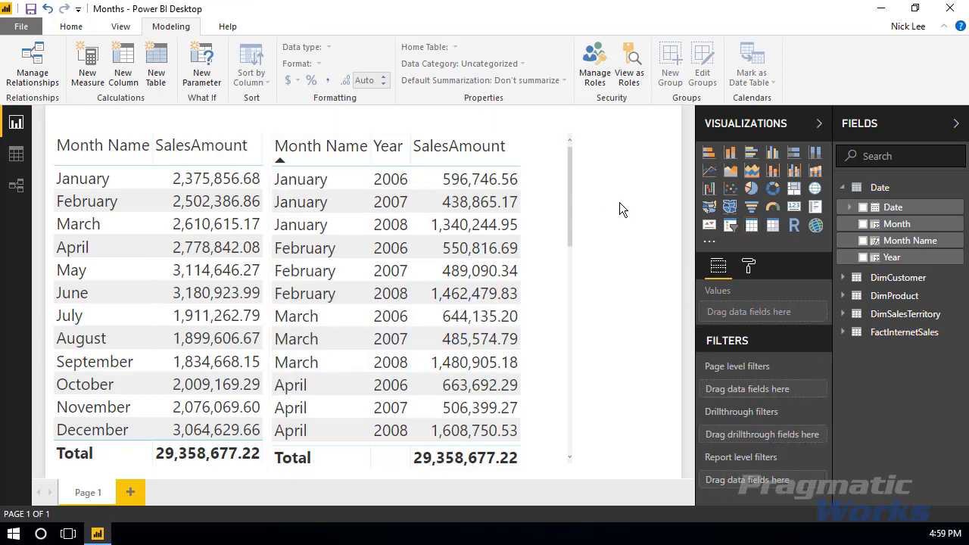